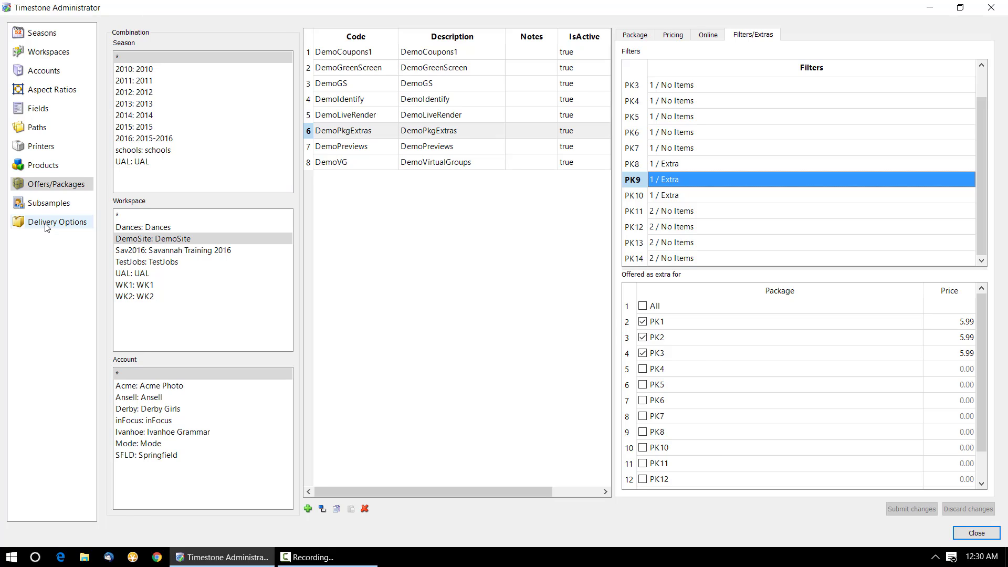
# Step: Show Set 1's delivery options: pickup (0.00), regular delivery (10.00) and express delivery (25.00)
pyautogui.click(46, 228)
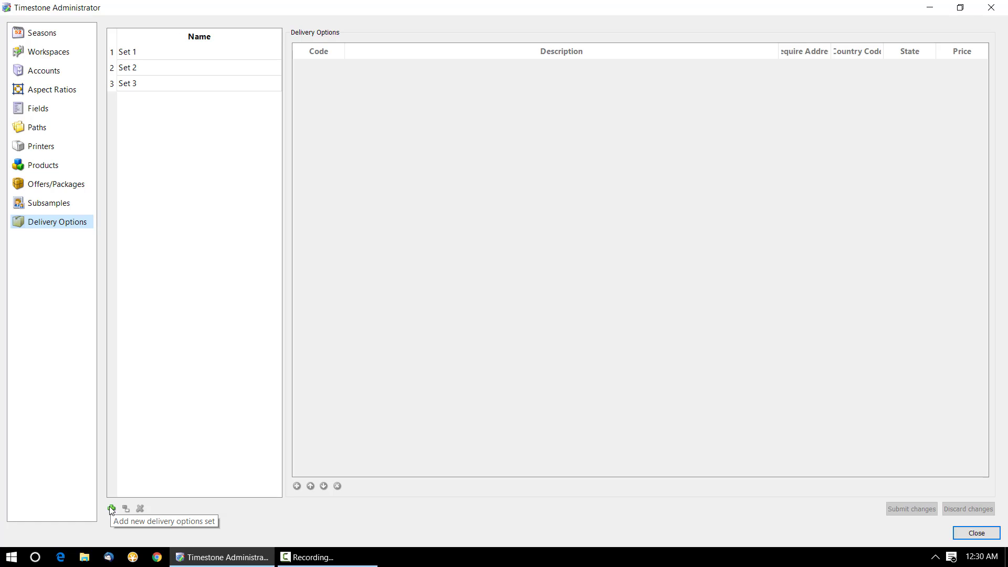
pyautogui.click(131, 54)
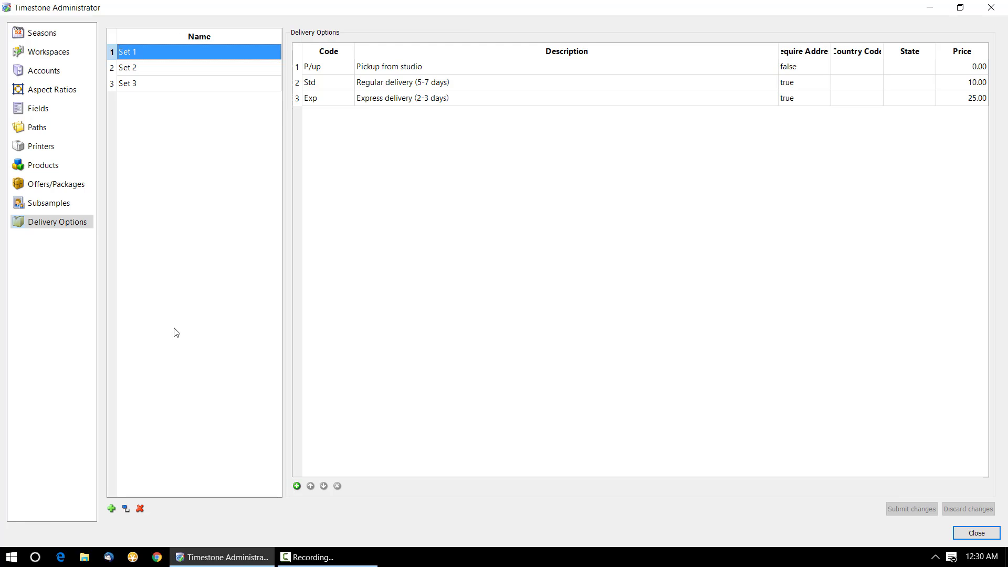
# Step: Create a fourth delivery options set named 'Basic' and add one blank option row
pyautogui.click(111, 509)
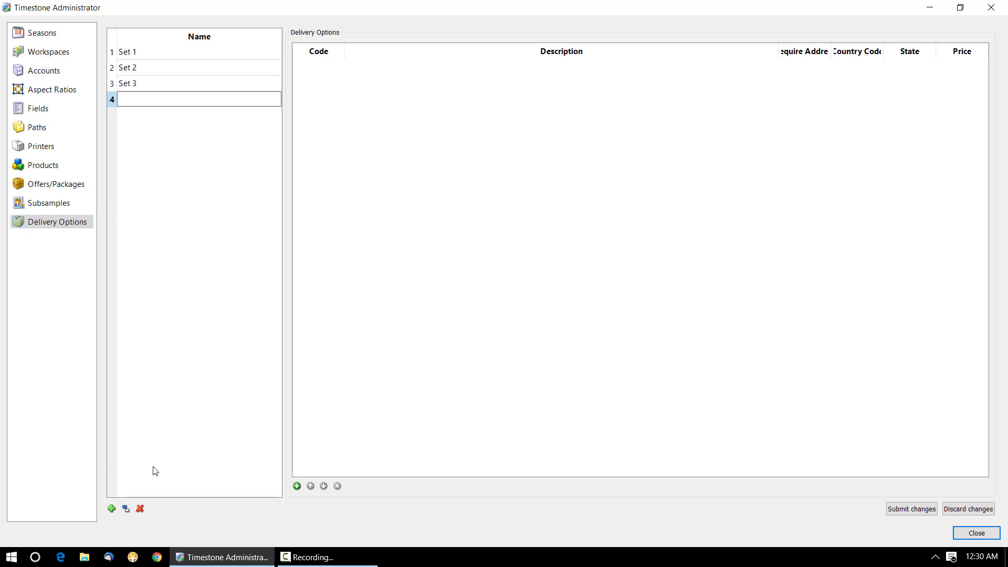
pyautogui.write('Basic')
pyautogui.press('Return')
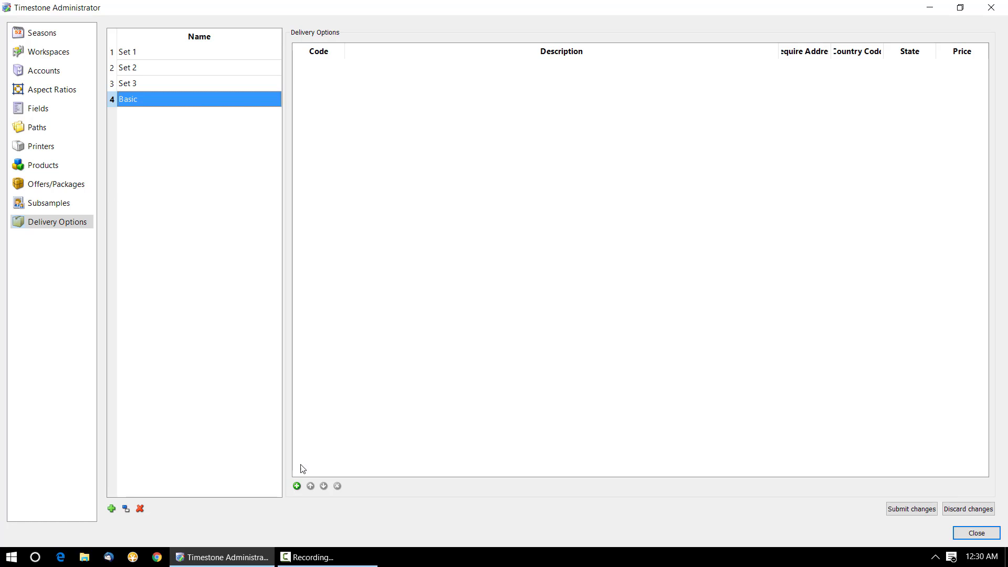
pyautogui.click(297, 486)
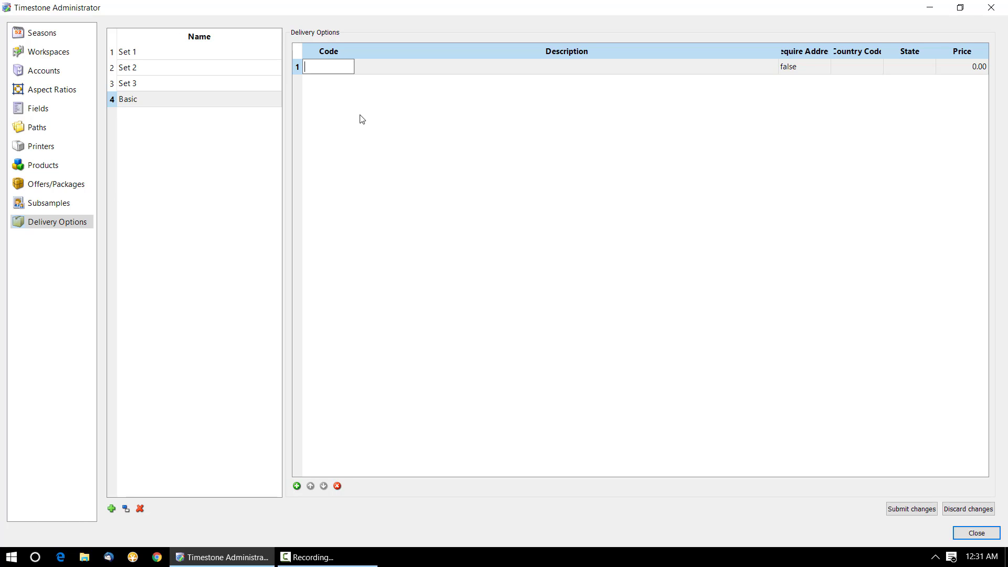
# Step: Add option code 'stu', 'Pickup from studio -FREE', with Require Address left False
pyautogui.write('stu')
pyautogui.click(411, 65)
pyautogui.click(412, 65)
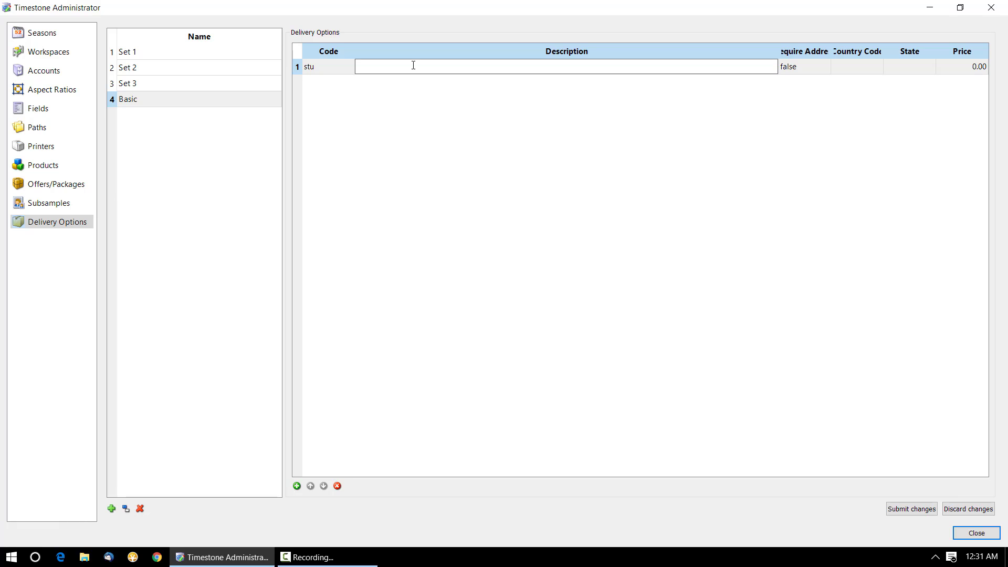
pyautogui.write('Pickup from studio -FREE')
pyautogui.moveTo(831, 50); pyautogui.dragTo(983, 55)
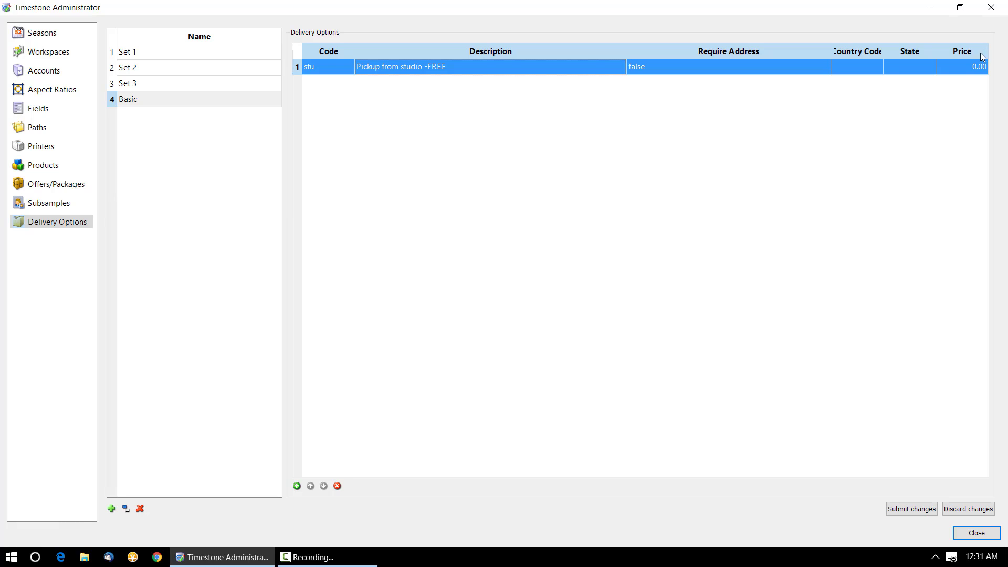
pyautogui.moveTo(885, 48); pyautogui.dragTo(936, 47)
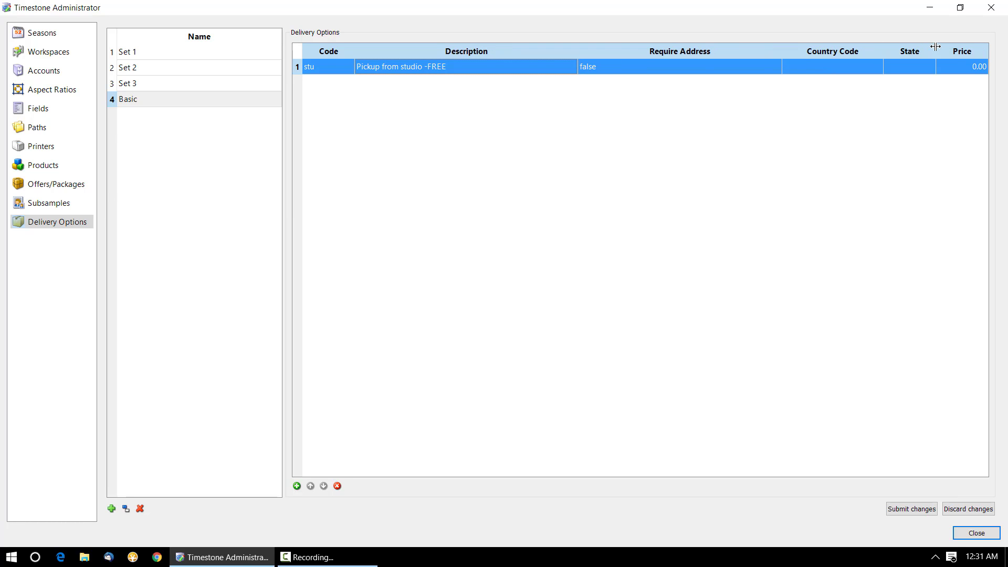
pyautogui.click(629, 66)
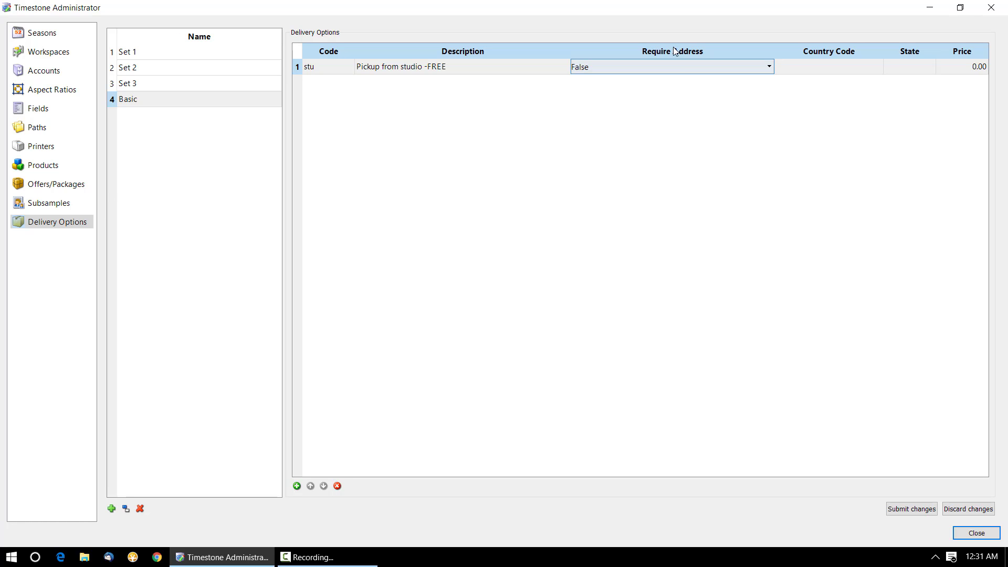
pyautogui.click(297, 486)
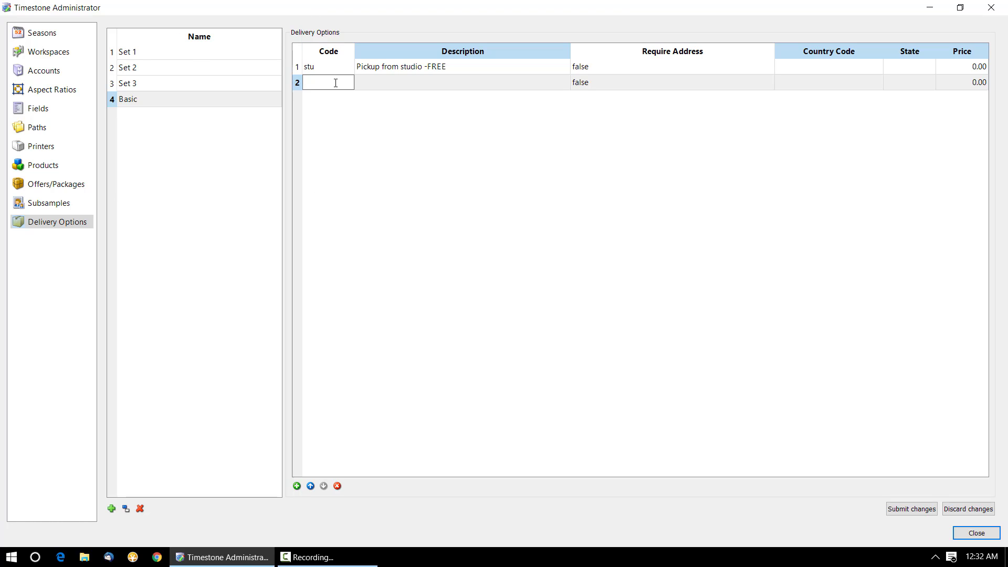
# Step: Enter the second option as code 'std', 'Standard shipping 5 days', with Require Address True
pyautogui.write('std')
pyautogui.click(414, 82)
pyautogui.write('Sat')
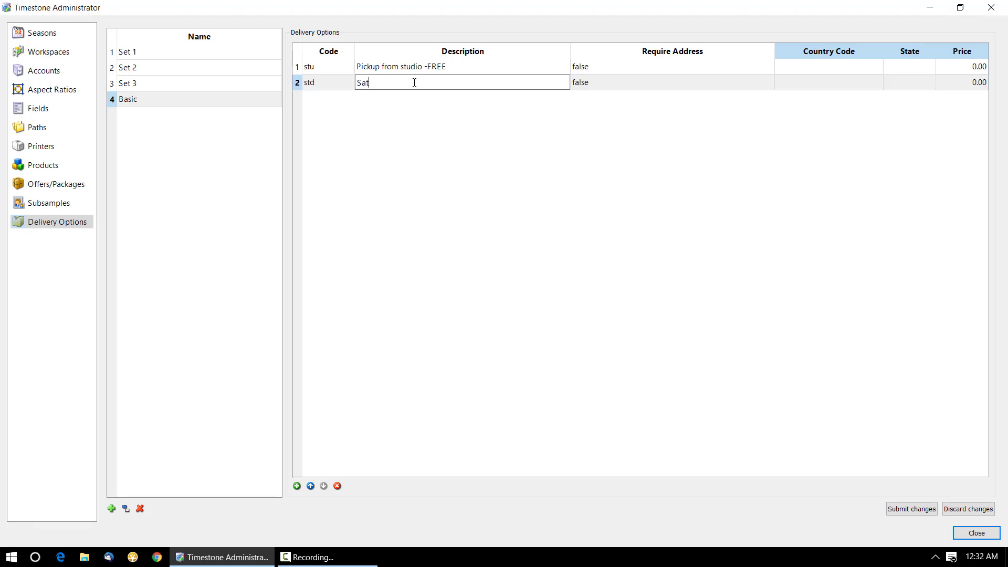
pyautogui.press('BackSpace')
pyautogui.press('BackSpace')
pyautogui.write('tandard shipping 5 days')
pyautogui.click(625, 85)
pyautogui.click(625, 85)
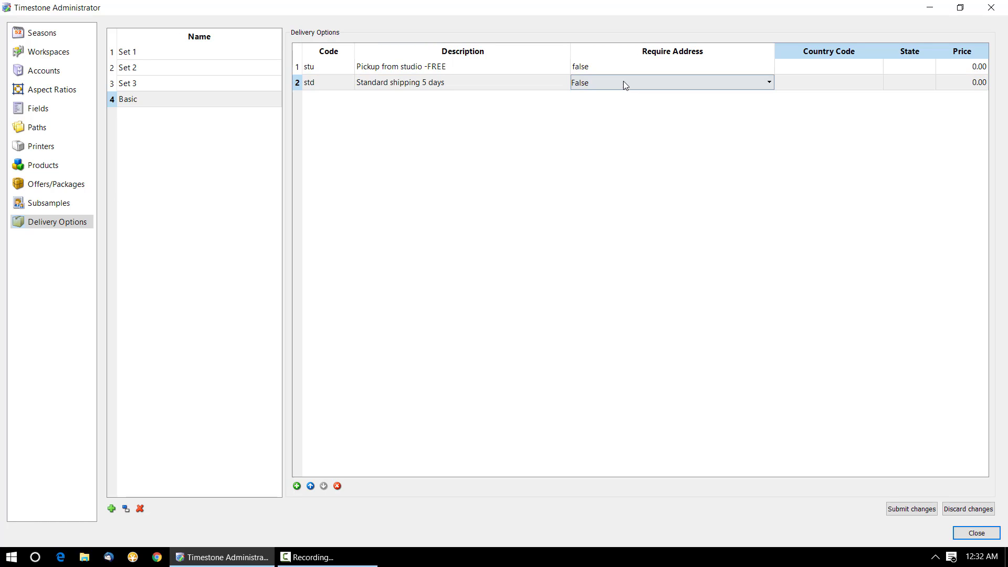
pyautogui.click(624, 83)
pyautogui.click(609, 102)
# Step: Price standard shipping at 7.00 and add a third blank option row
pyautogui.moveTo(772, 49)
pyautogui.mouseDown()
pyautogui.moveTo(705, 49)
pyautogui.moveTo(777, 52)
pyautogui.mouseUp()
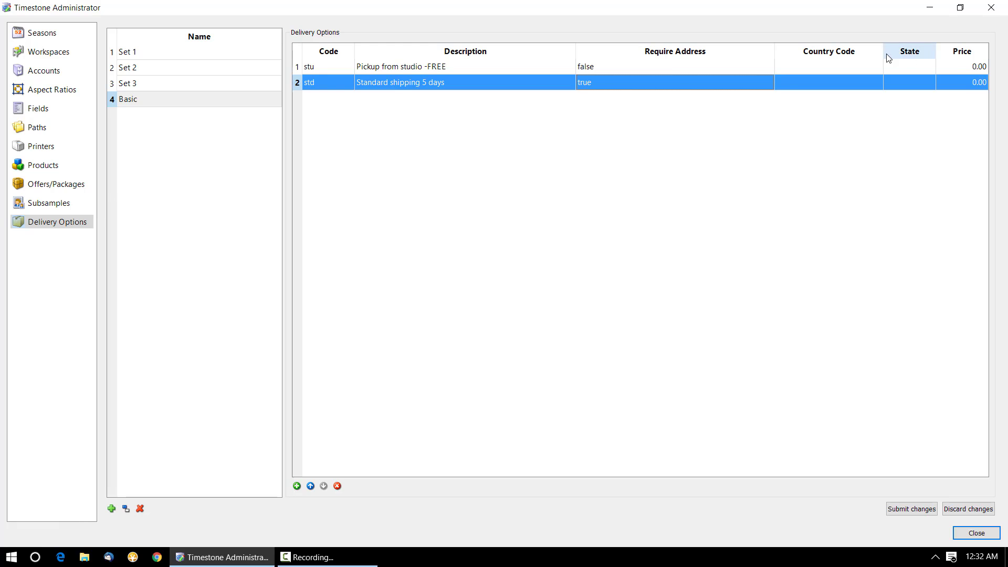
pyautogui.moveTo(883, 49); pyautogui.dragTo(896, 48)
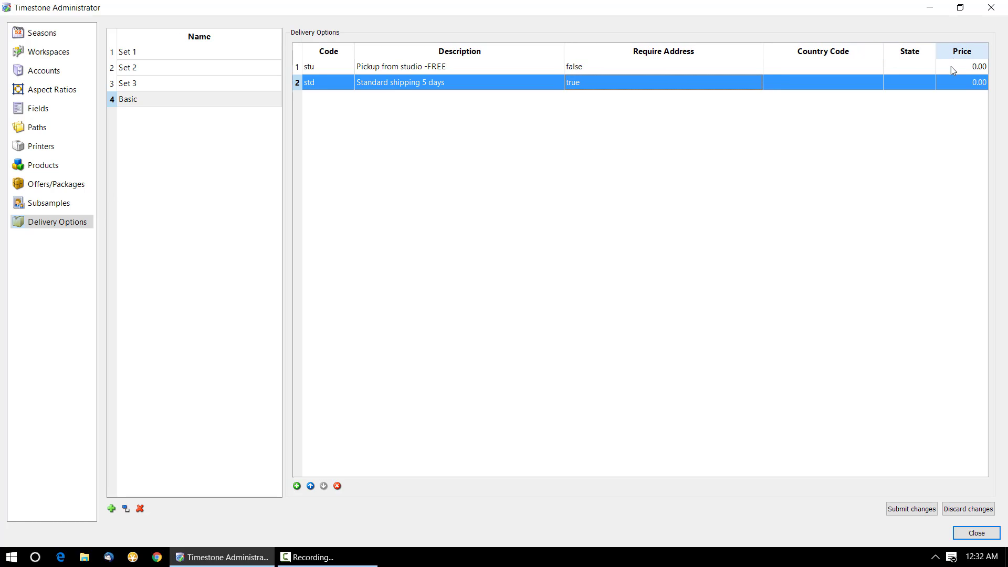
pyautogui.click(975, 85)
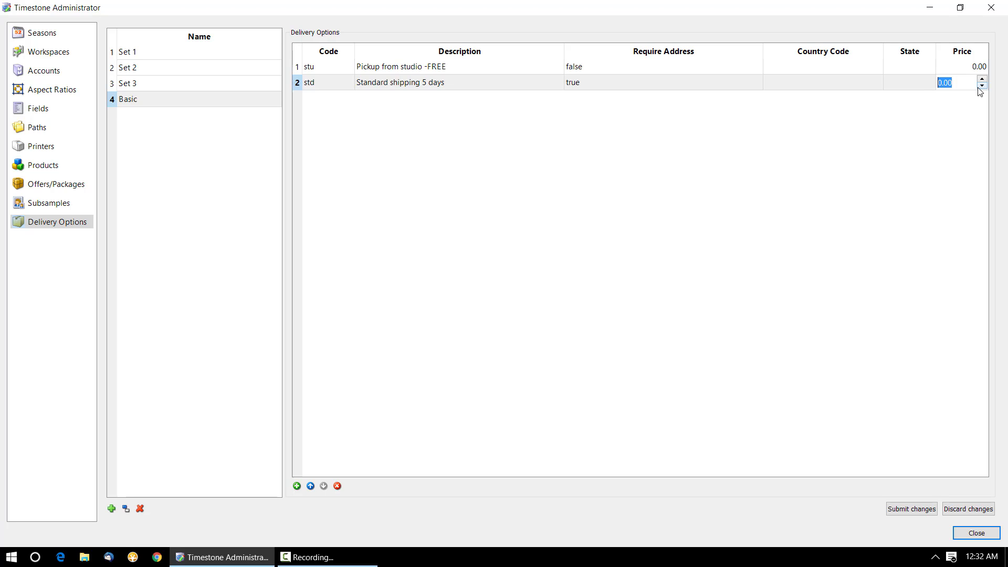
pyautogui.write('5')
pyautogui.press('BackSpace')
pyautogui.write('7')
pyautogui.click(797, 271)
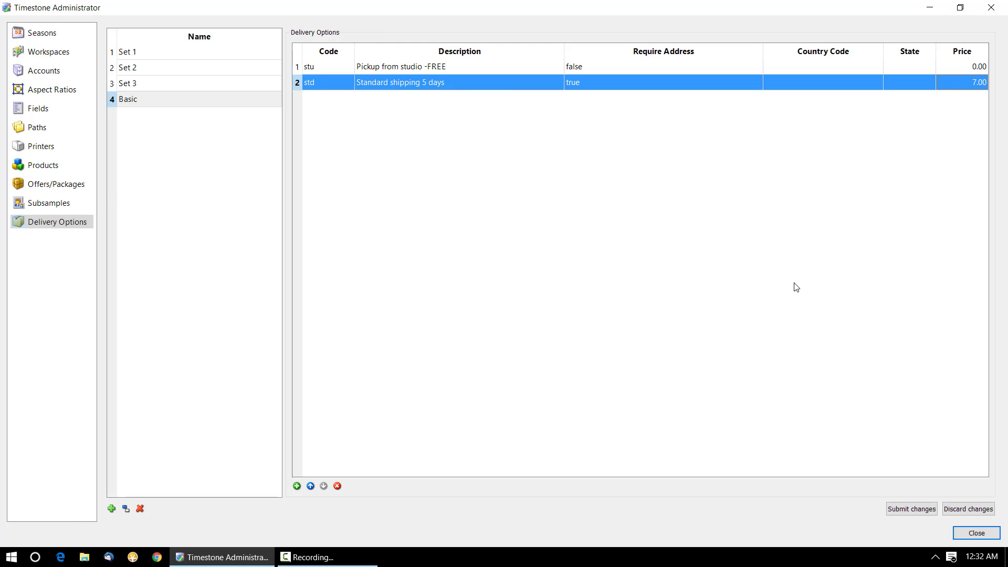
pyautogui.click(296, 487)
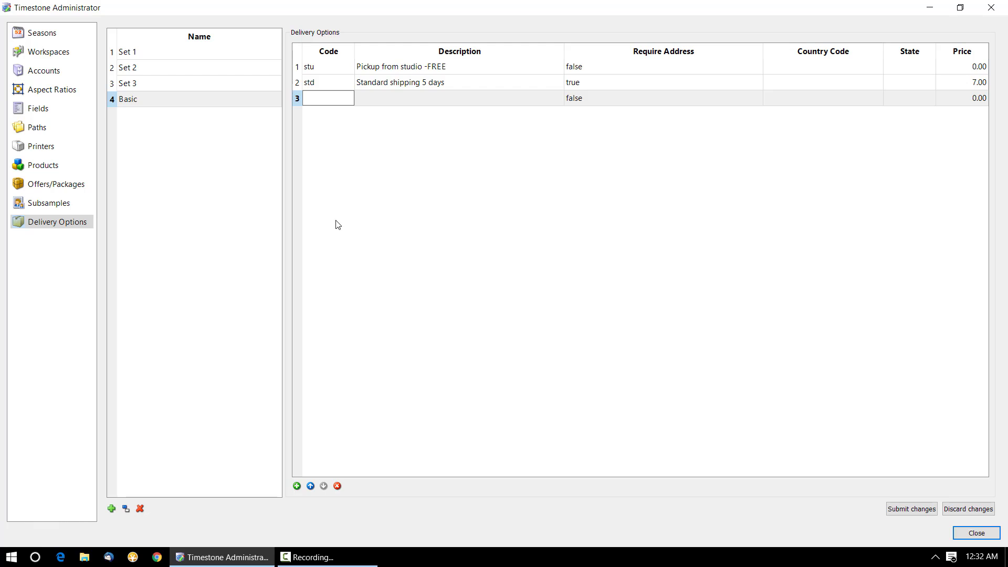
# Step: Enter the third option as code 'exp', 'Express shipping 2 days', with Require Address True
pyautogui.write('exp')
pyautogui.click(381, 96)
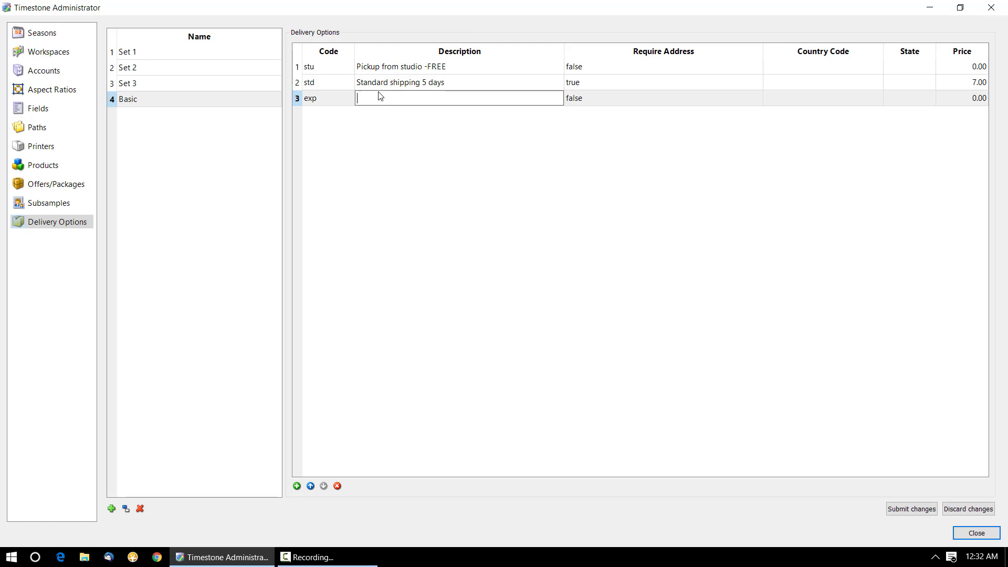
pyautogui.write('Express shipping 2 days')
pyautogui.click(678, 100)
pyautogui.click(677, 100)
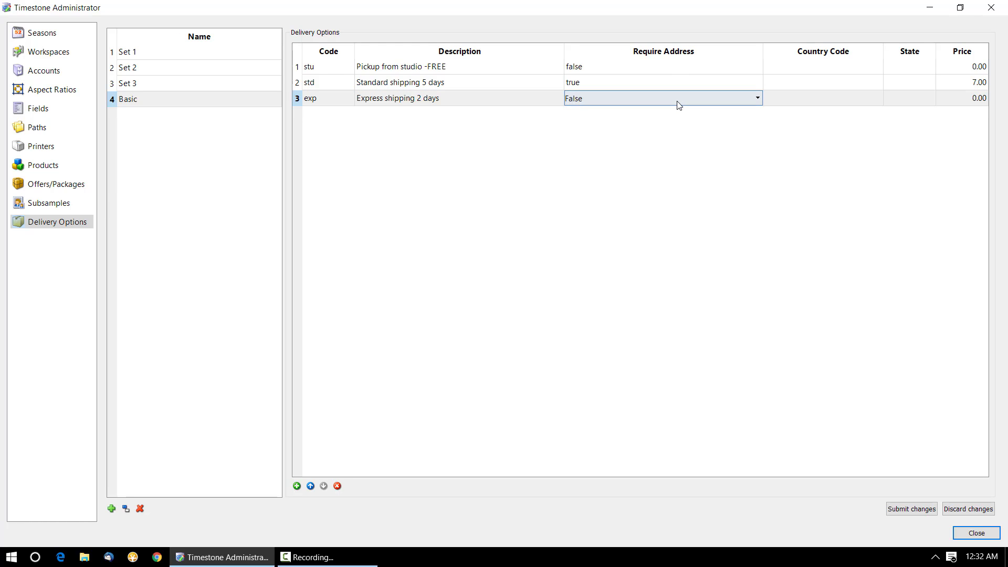
pyautogui.click(677, 100)
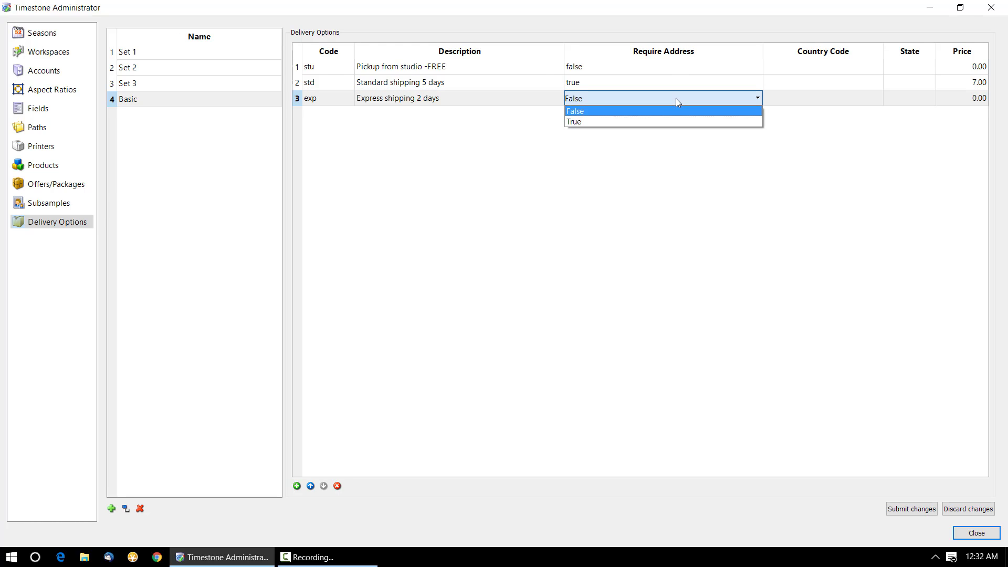
pyautogui.click(654, 120)
# Step: Price express shipping at 20.00 and submit the Basic set's changes
pyautogui.click(972, 98)
pyautogui.click(972, 98)
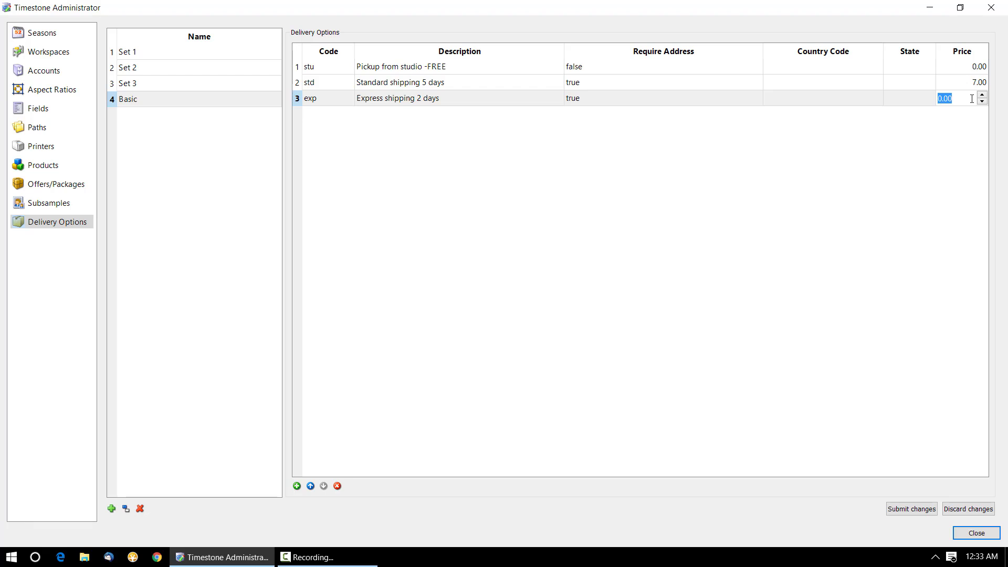
pyautogui.write('20')
pyautogui.press('Return')
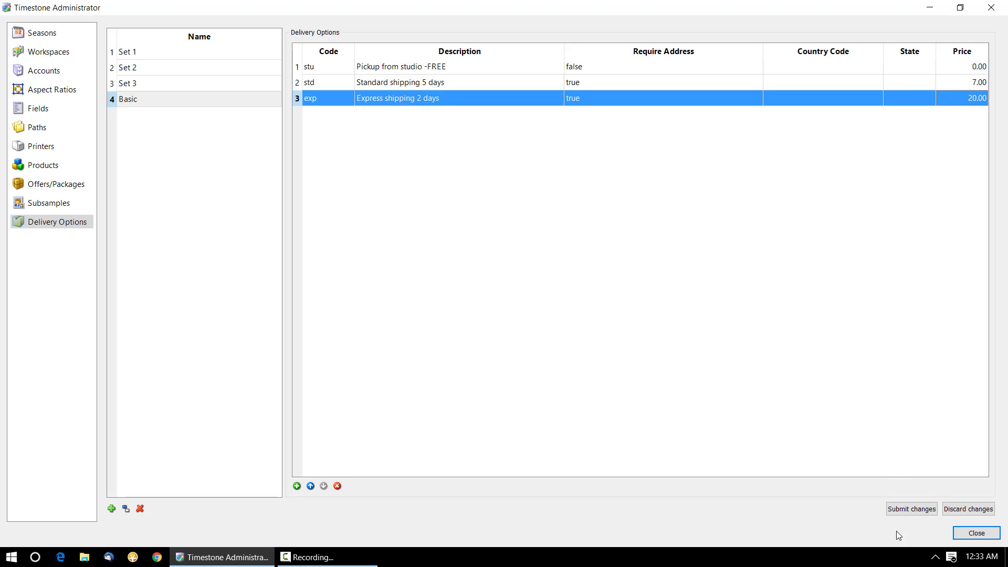
pyautogui.click(901, 512)
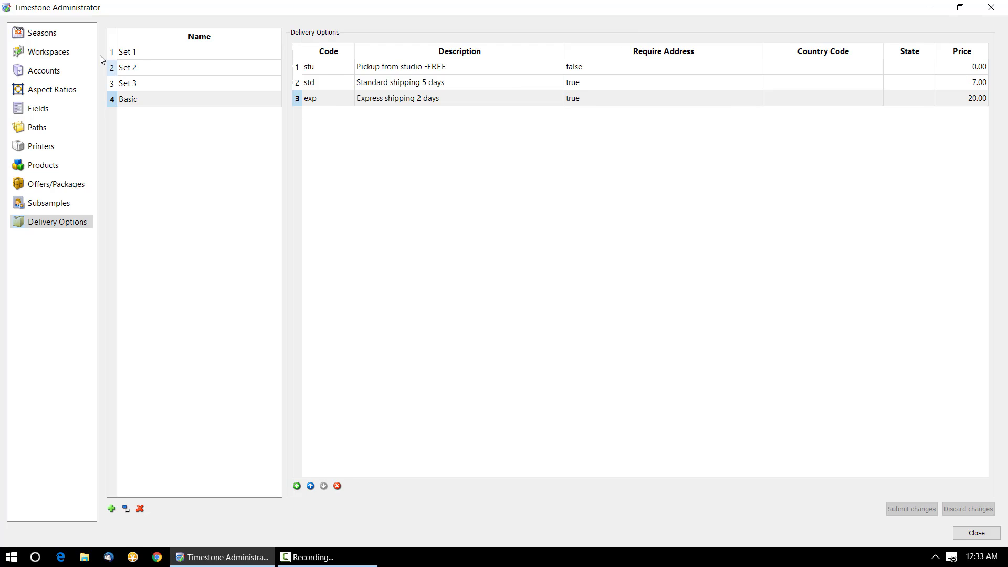
# Step: Review Set 1's free pickup, 10.00 regular and 25.00 express options, then minimise the administrator
pyautogui.click(131, 51)
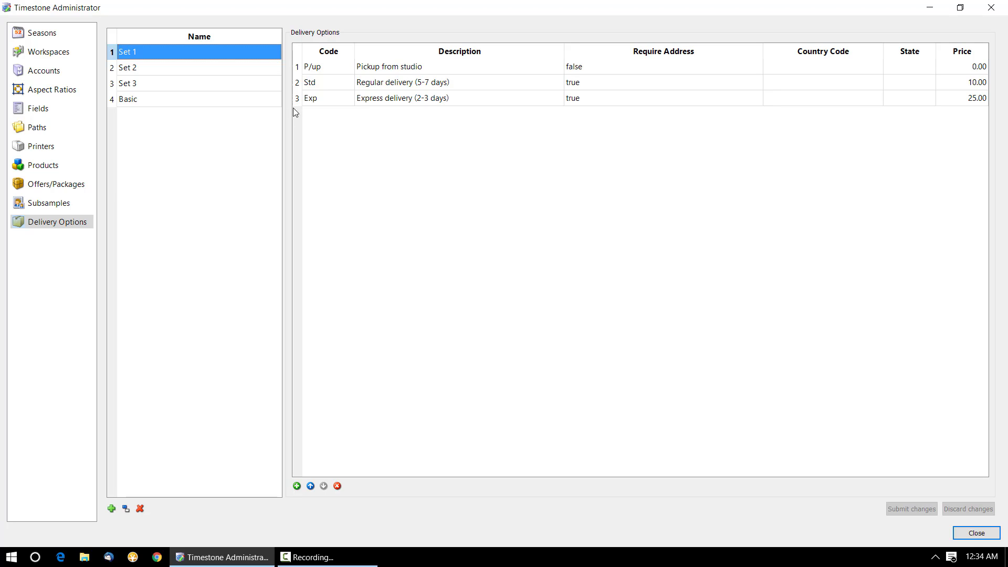
pyautogui.click(930, 7)
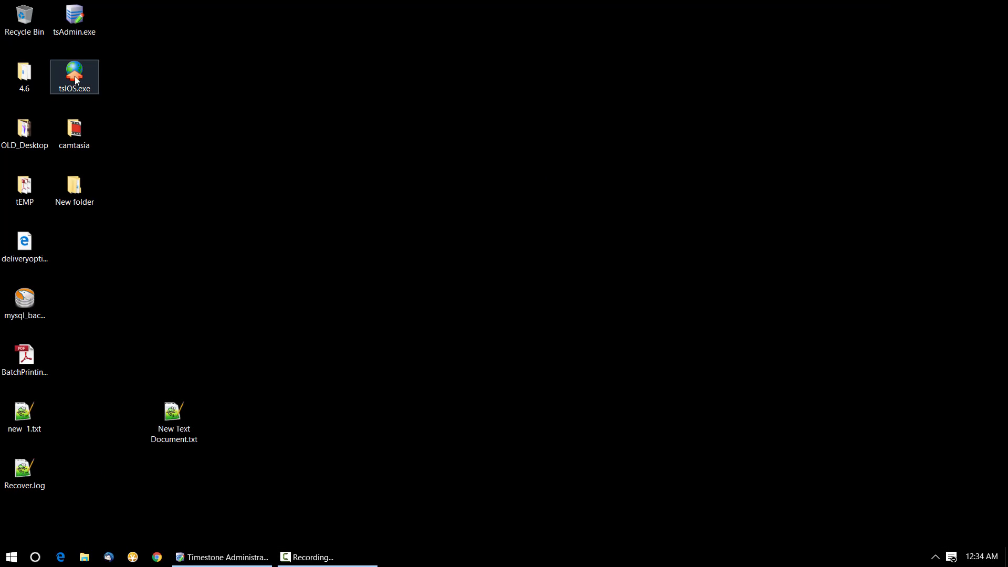
# Step: Launch tsIOS connected to training.timestone.com.au instead of the demo site, and enlarge its window
pyautogui.doubleClick(75, 76)
pyautogui.click(477, 302)
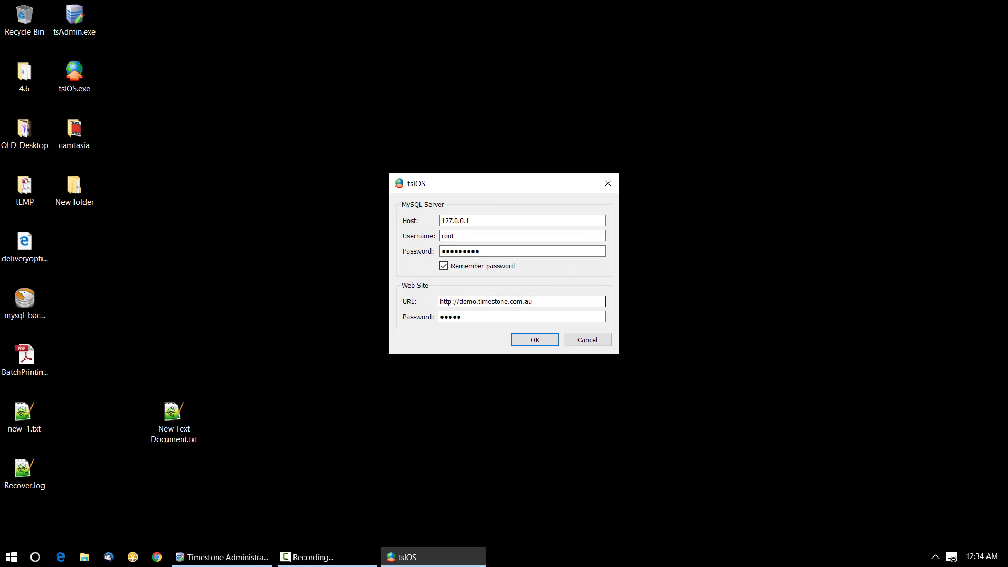
pyautogui.press('BackSpace')
pyautogui.press('BackSpace')
pyautogui.press('BackSpace')
pyautogui.press('BackSpace')
pyautogui.write('training')
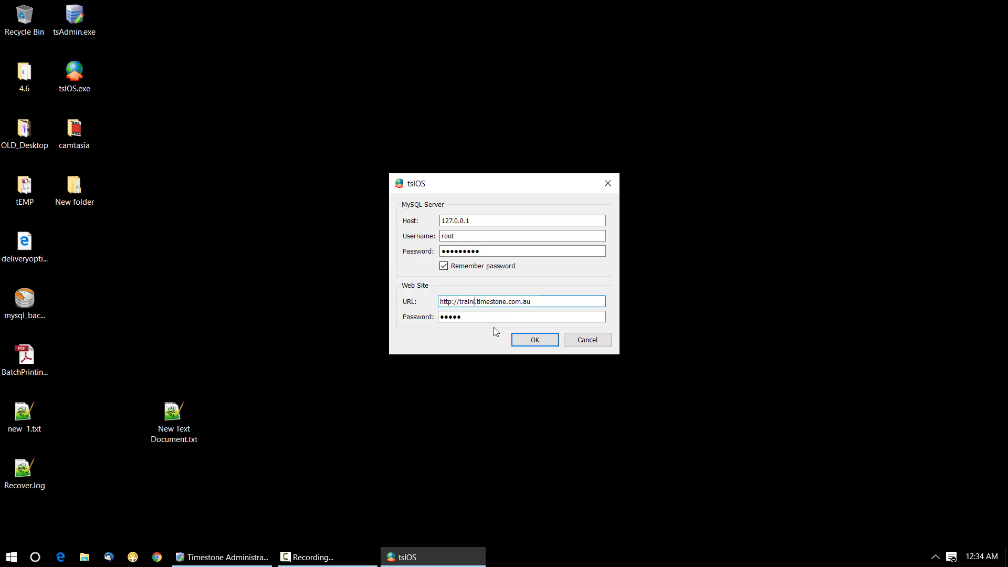
pyautogui.click(528, 341)
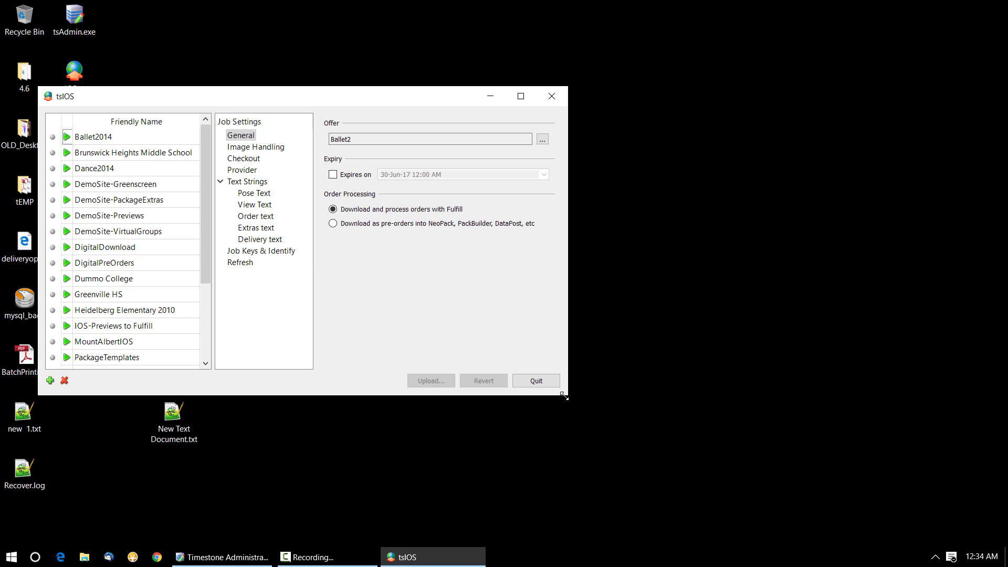
pyautogui.moveTo(568, 395); pyautogui.dragTo(740, 439)
# Step: Show the Checkout settings of the DemoSite-PackageExtras job
pyautogui.click(128, 200)
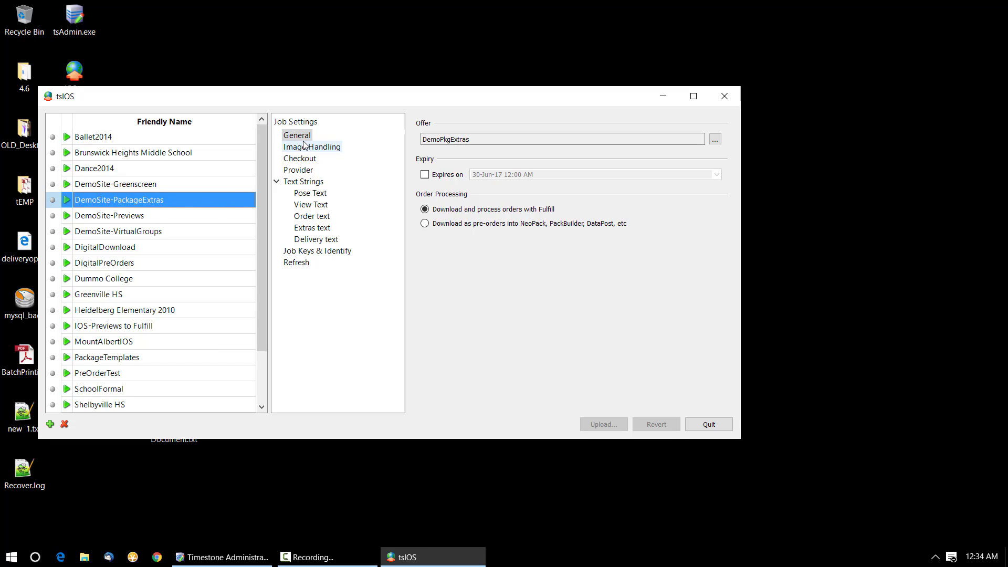
pyautogui.click(305, 158)
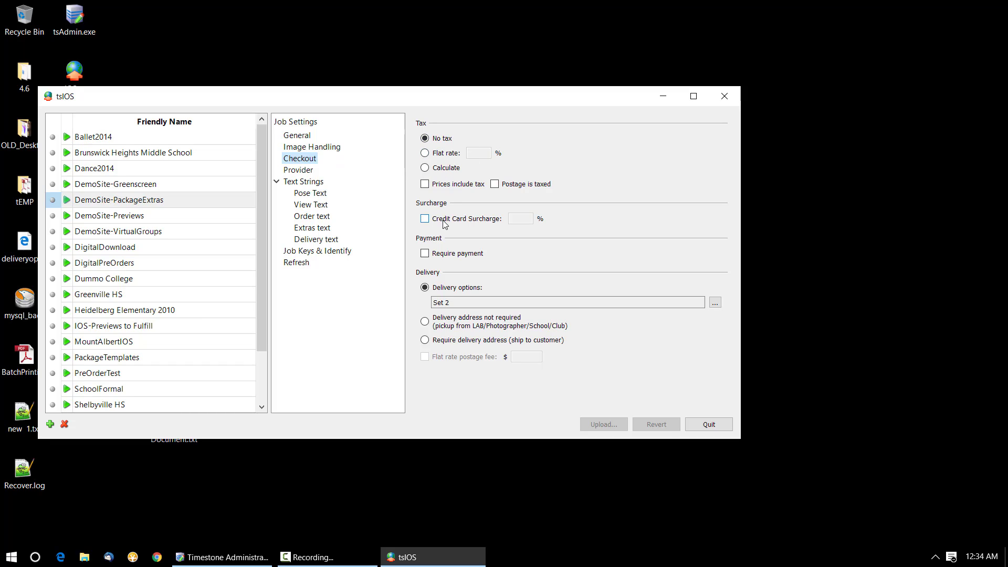
# Step: Turn on Require payment, keep Delivery options selected, and bring up the delivery set chooser
pyautogui.click(425, 254)
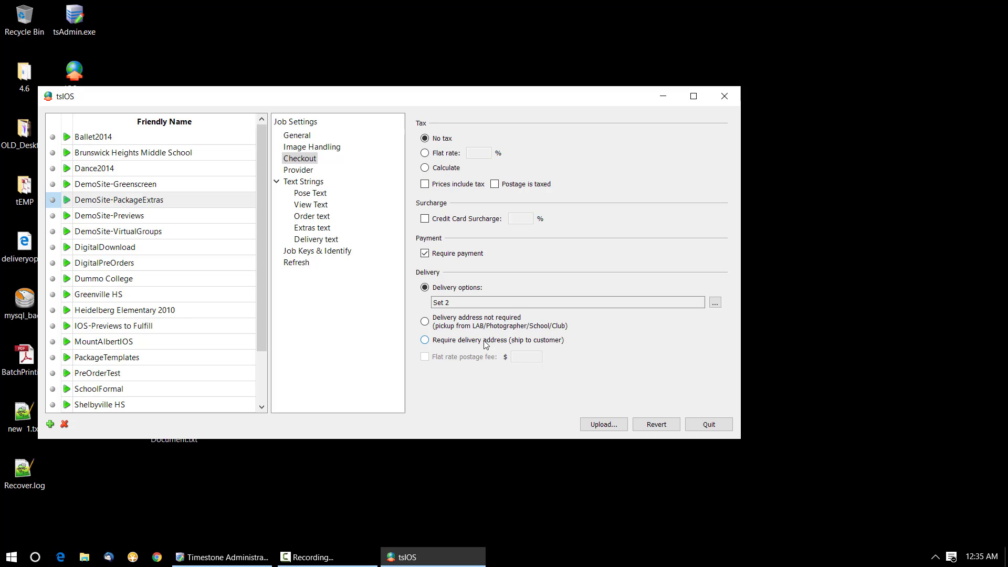
pyautogui.click(484, 341)
pyautogui.click(486, 322)
pyautogui.click(479, 340)
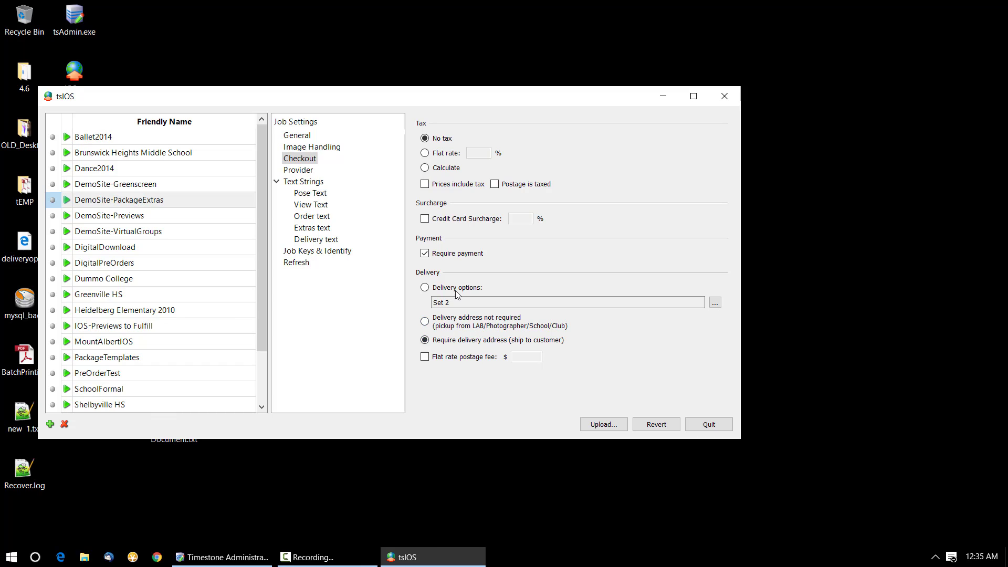
pyautogui.click(427, 289)
pyautogui.click(717, 305)
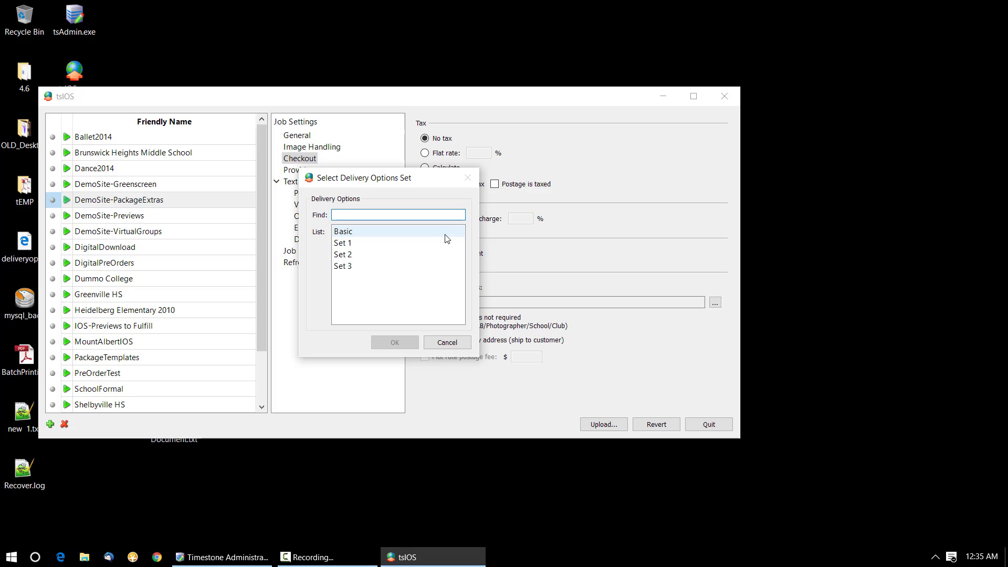
# Step: Assign delivery options Set 1 to DemoSite-PackageExtras and upload the job to the website
pyautogui.click(346, 244)
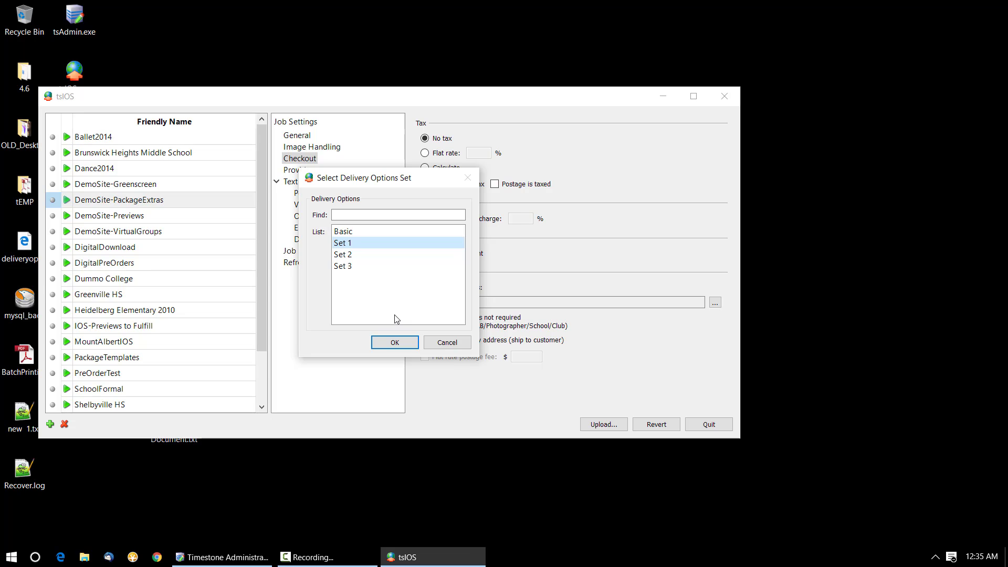
pyautogui.click(395, 342)
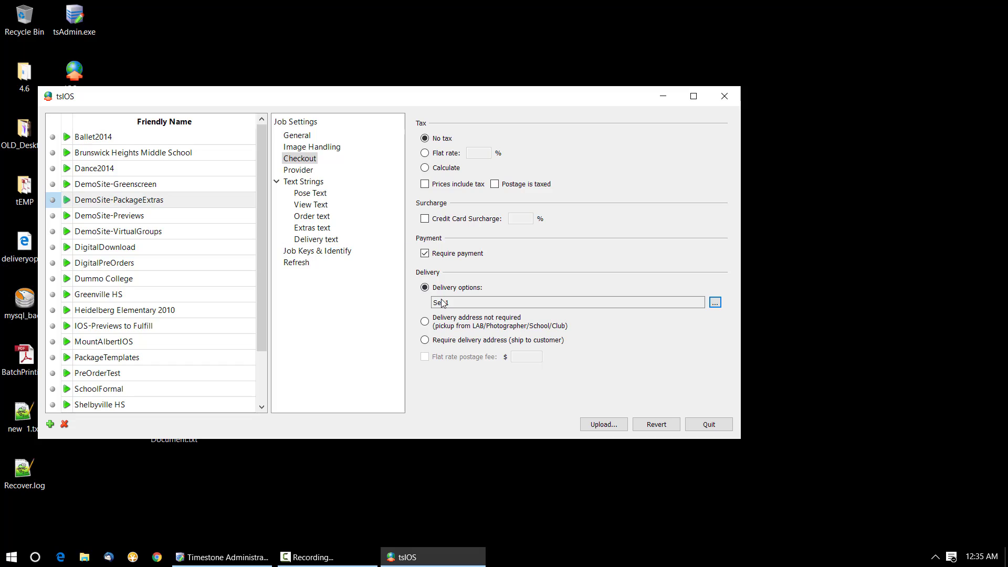
pyautogui.click(604, 427)
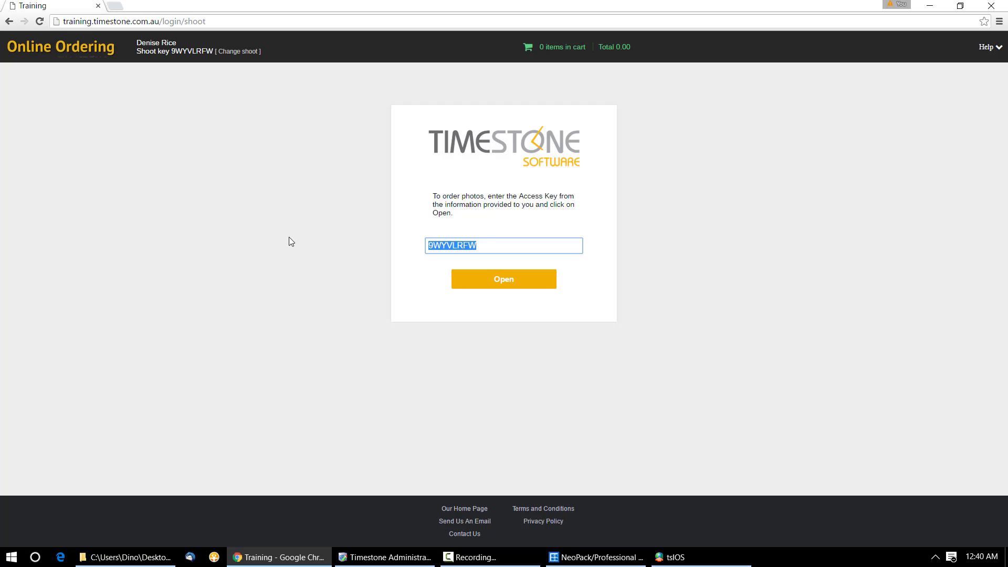
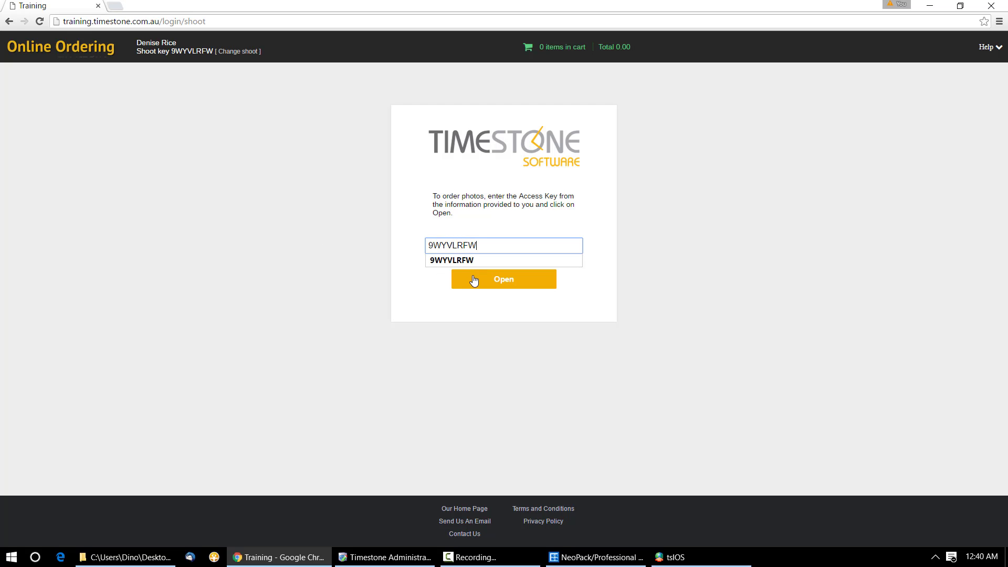
# Step: Open the shoot with its access key and apply the green swirl background to the portraits
pyautogui.click(474, 280)
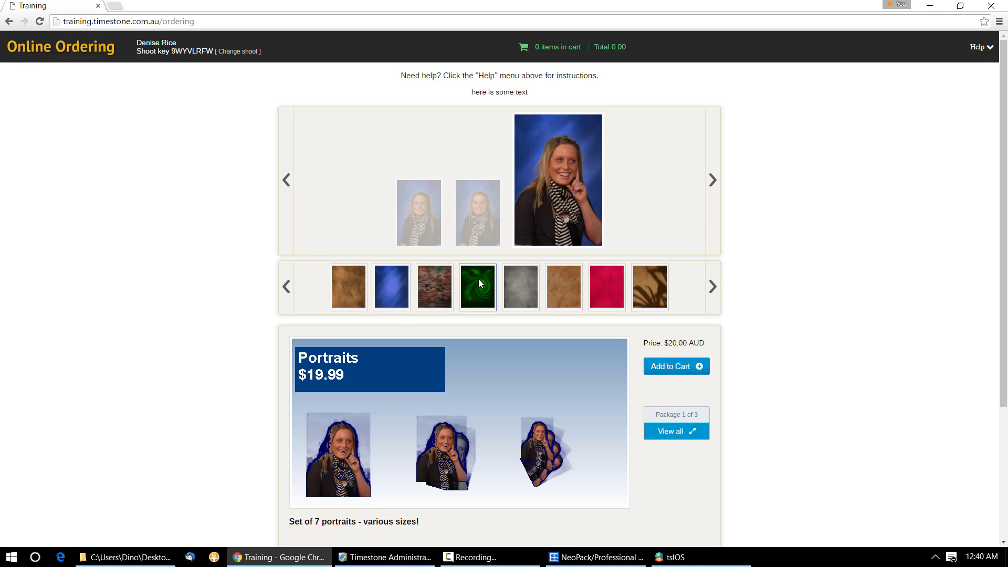
pyautogui.click(478, 289)
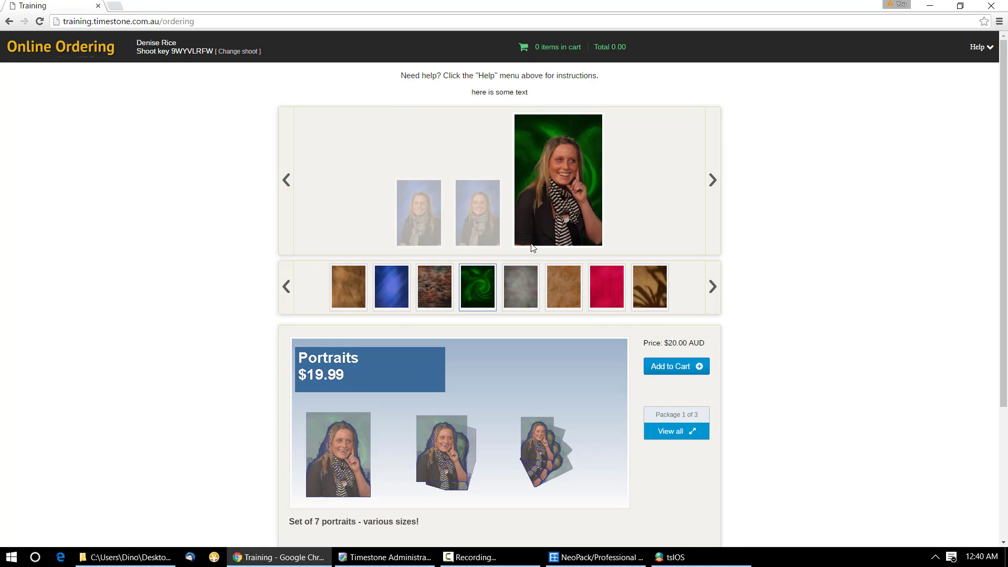
# Step: Add the Portraits package to the cart and proceed to checkout
pyautogui.click(671, 368)
pyautogui.click(554, 46)
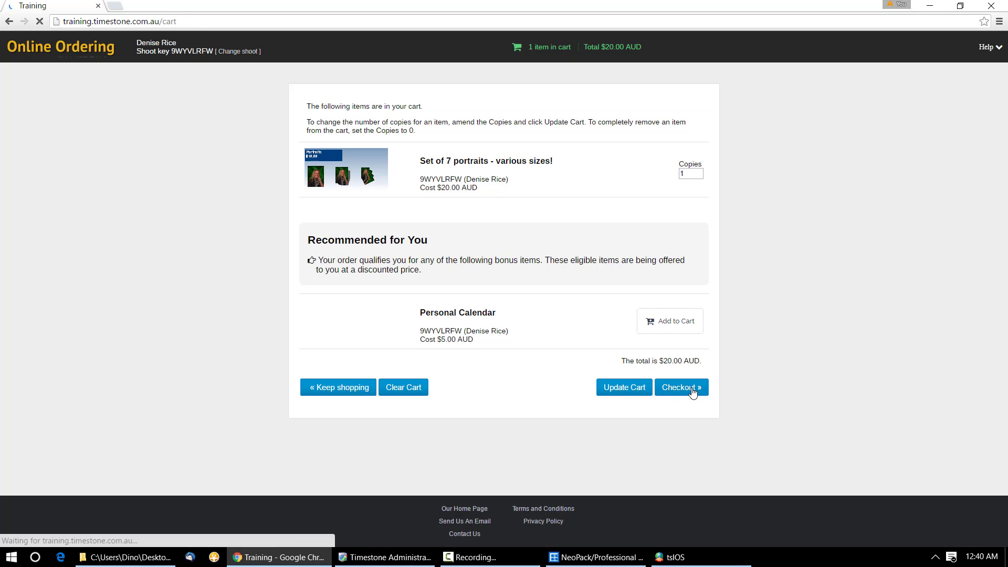
pyautogui.click(694, 392)
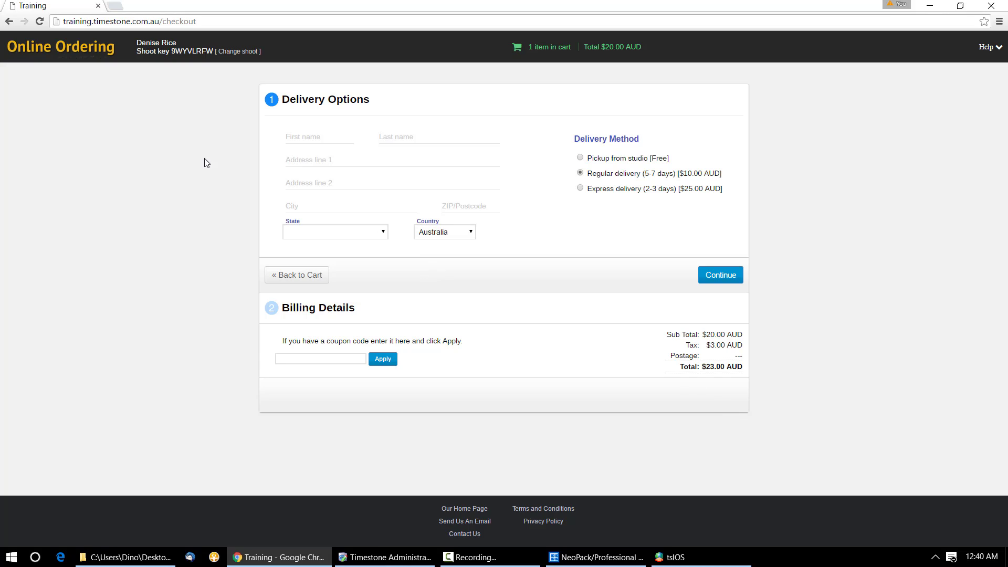
pyautogui.click(580, 159)
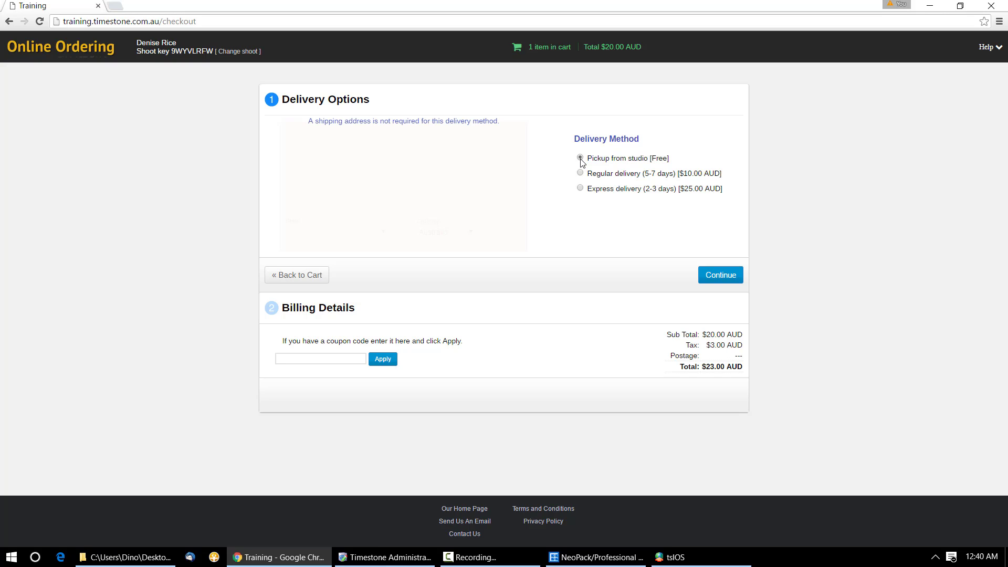
pyautogui.click(580, 173)
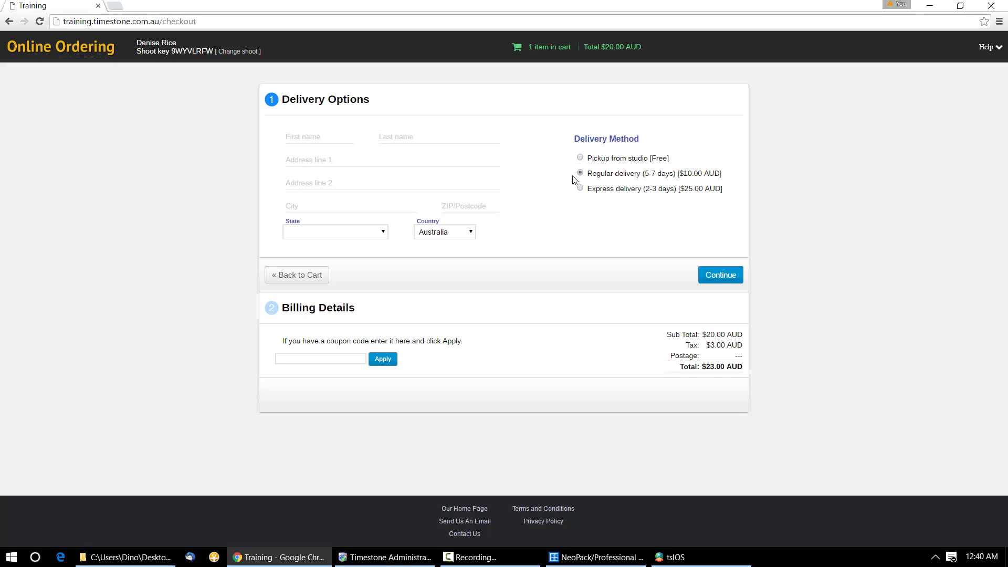
pyautogui.click(321, 144)
# Step: Autofill the saved shipping name and address, then continue to billing showing a $33.00 total
pyautogui.write('D')
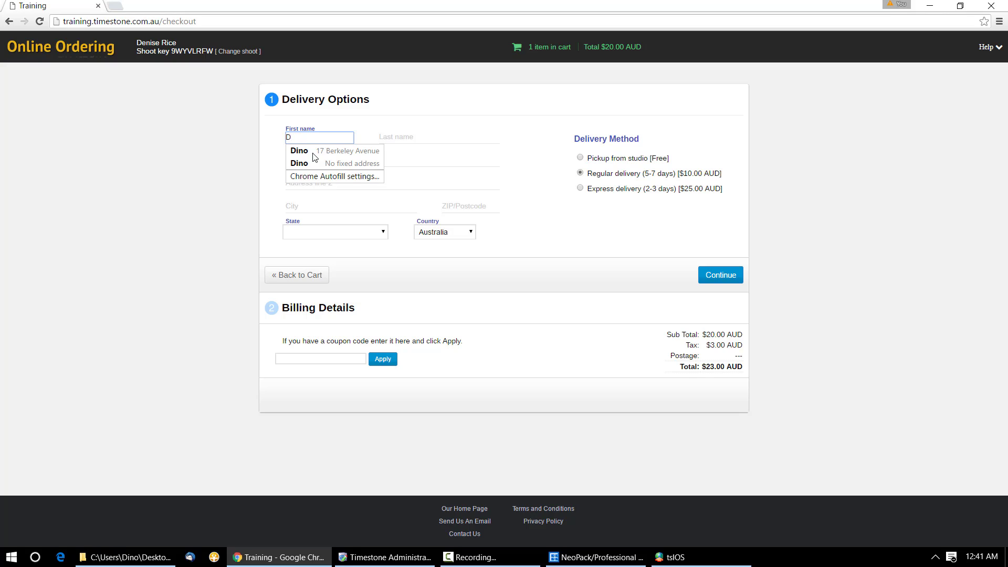
pyautogui.click(319, 165)
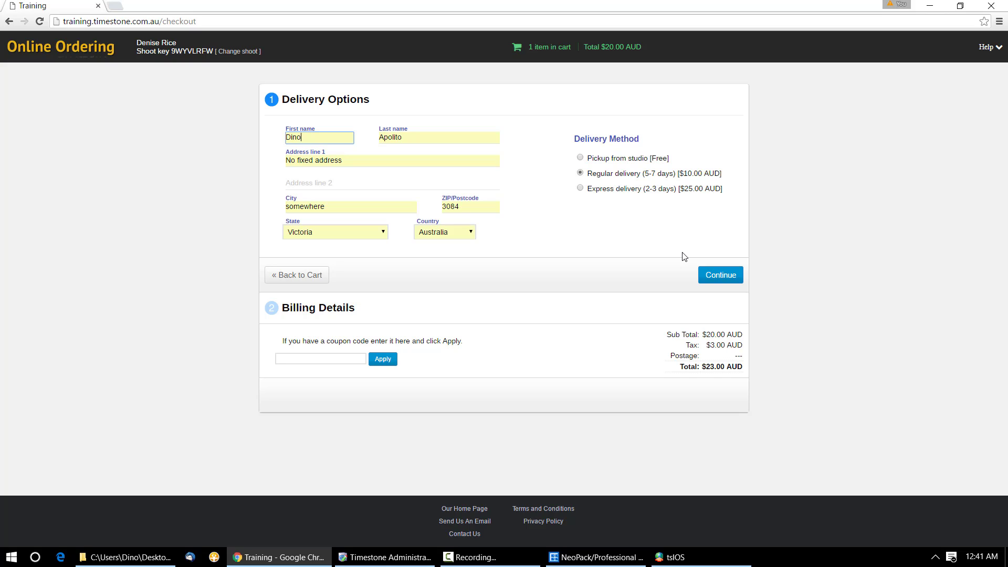
pyautogui.click(713, 279)
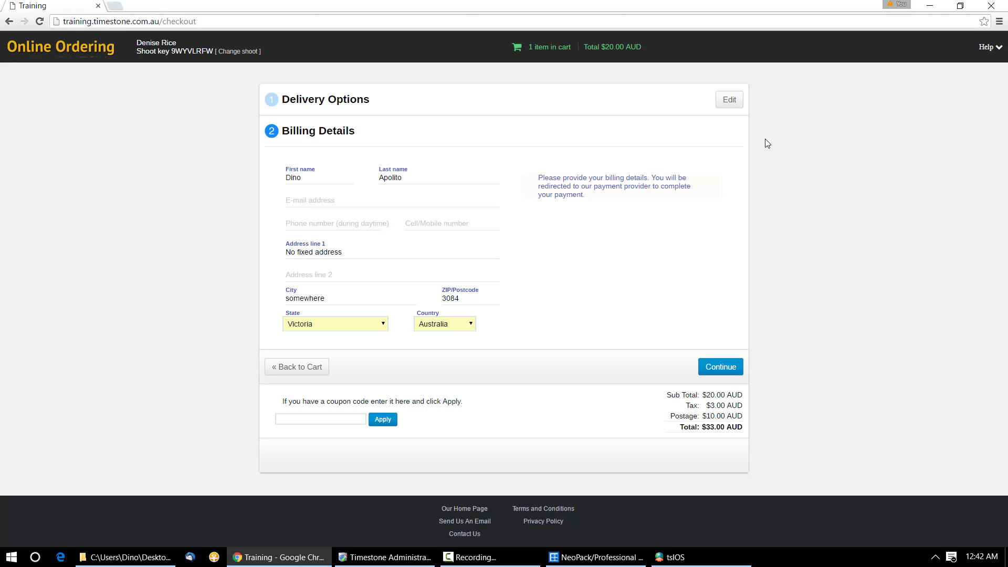
# Step: Switch to Set 1's delivery options in Timestone Administrator: pickup 0.00, regular 10.00, express 25.00
pyautogui.click(730, 100)
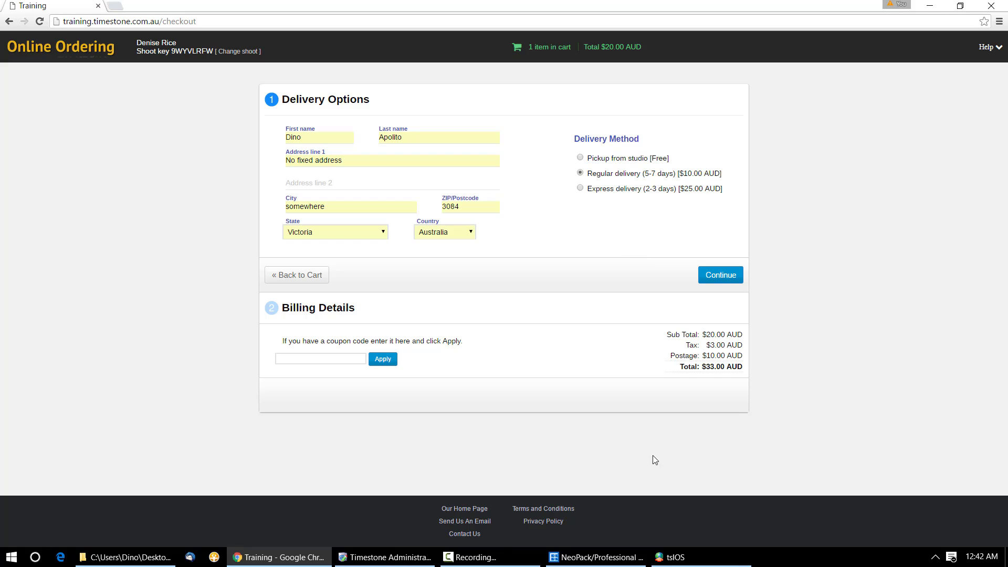
pyautogui.click(415, 557)
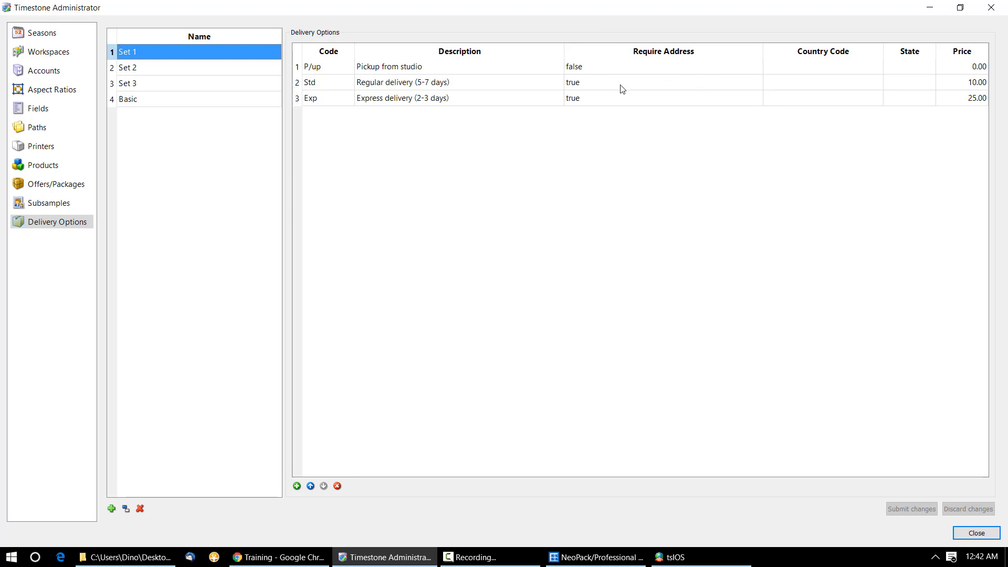
# Step: Select Set 1's Std regular delivery option
pyautogui.click(494, 88)
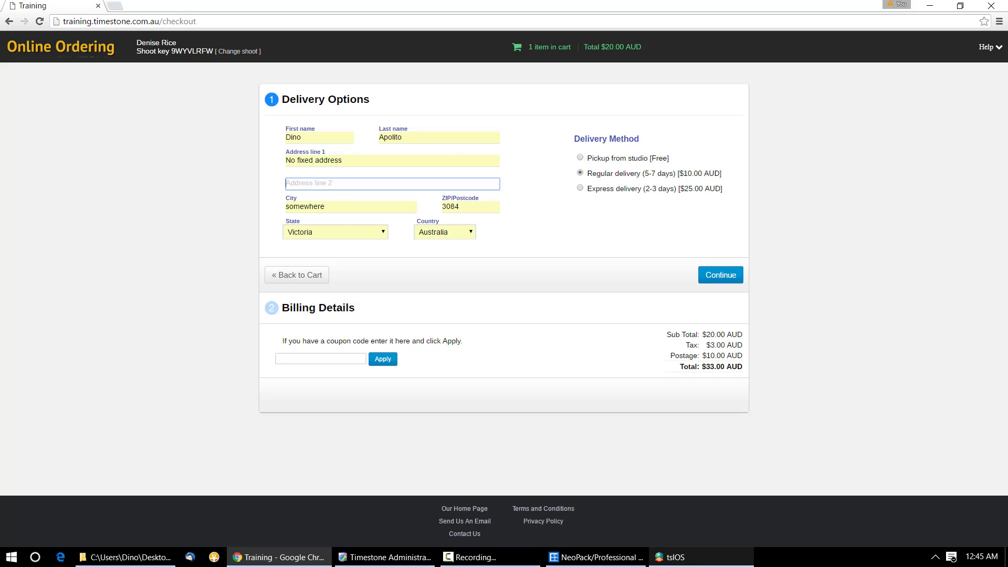
# Step: Display Set 3's single free School delivery option, then bring the tsIOS job settings forward
pyautogui.click(696, 561)
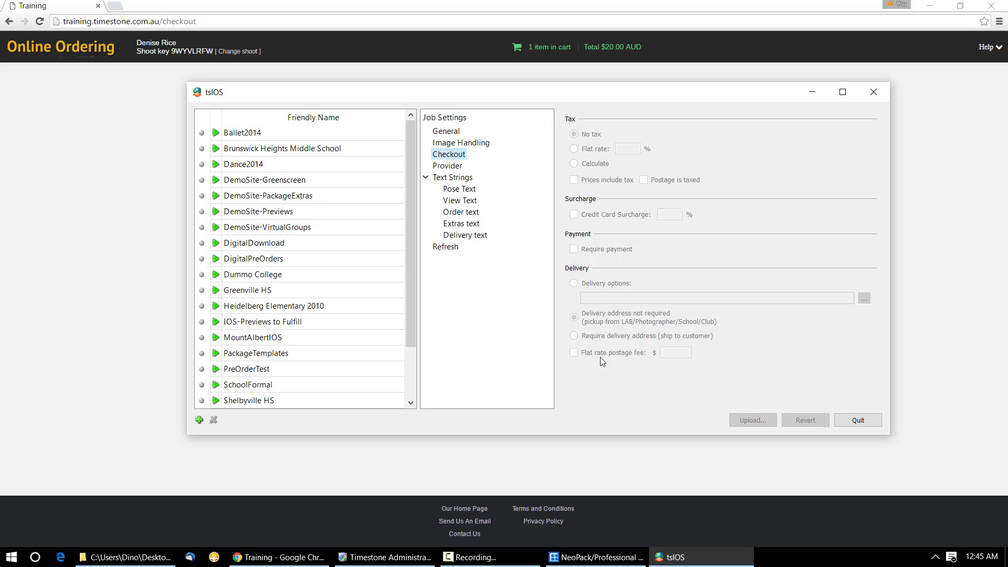
pyautogui.click(386, 558)
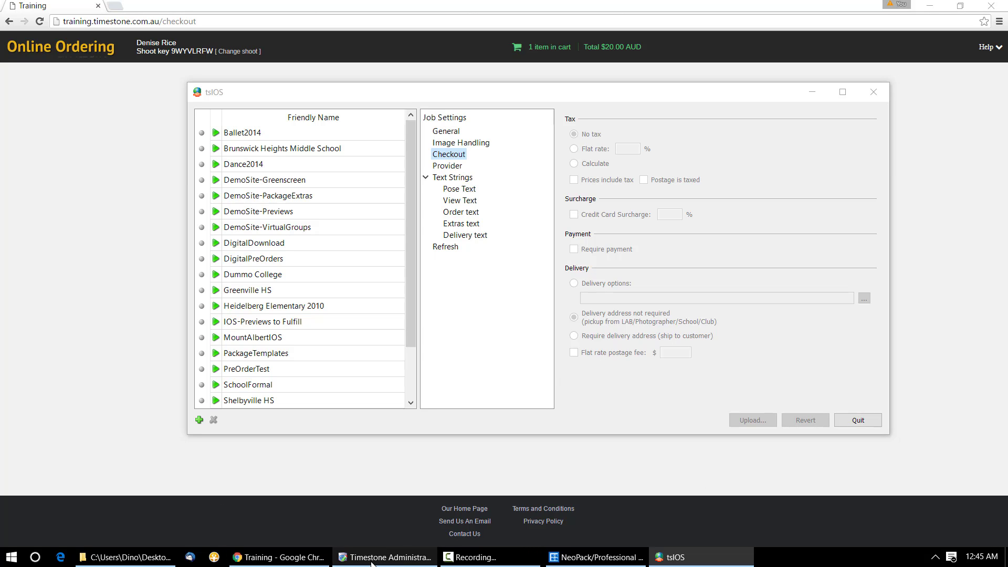
pyautogui.click(163, 83)
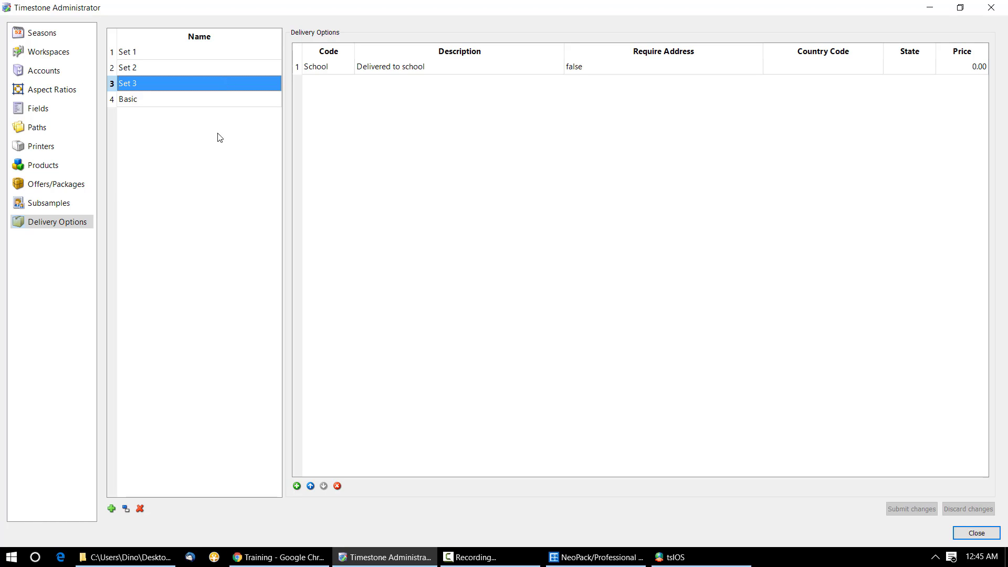
pyautogui.click(691, 564)
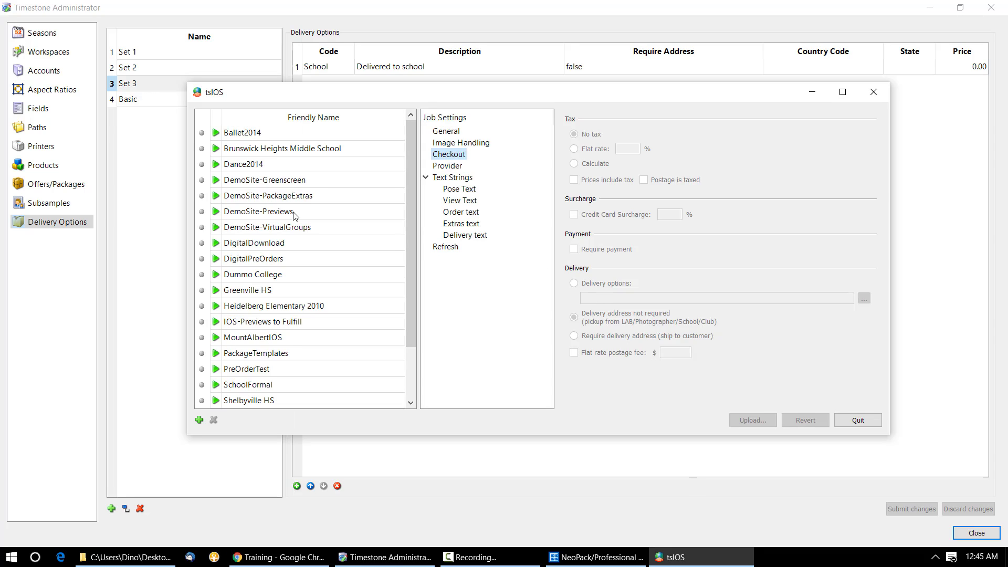
# Step: Set the Greenville HS job's checkout delivery to 'Delivery address not required'
pyautogui.click(296, 295)
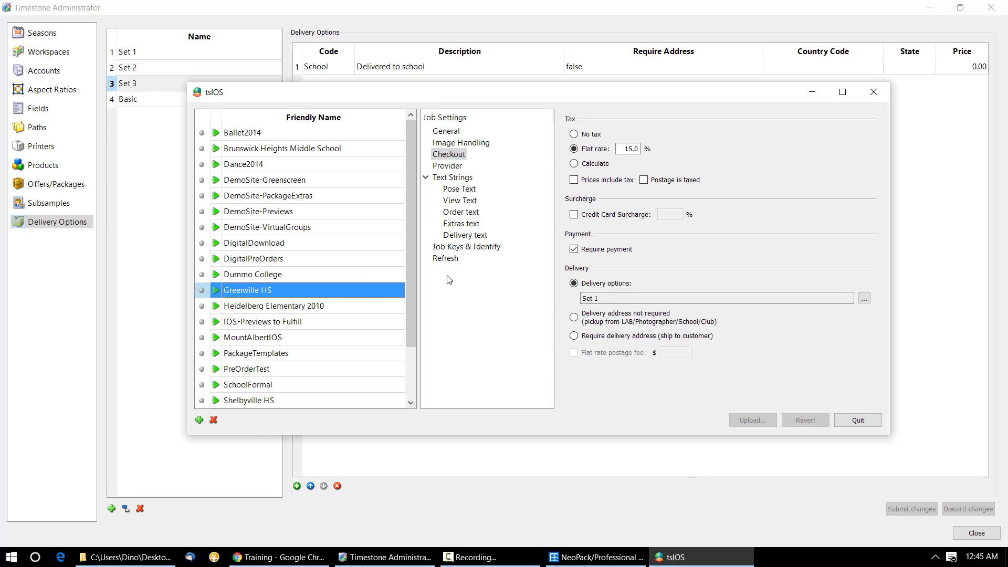
pyautogui.click(575, 319)
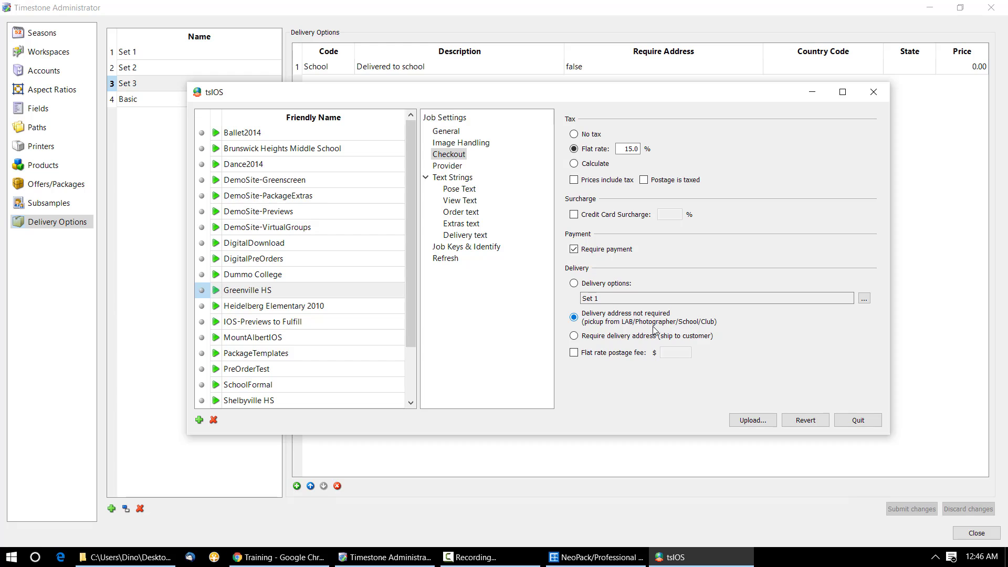
pyautogui.moveTo(581, 93); pyautogui.dragTo(709, 246)
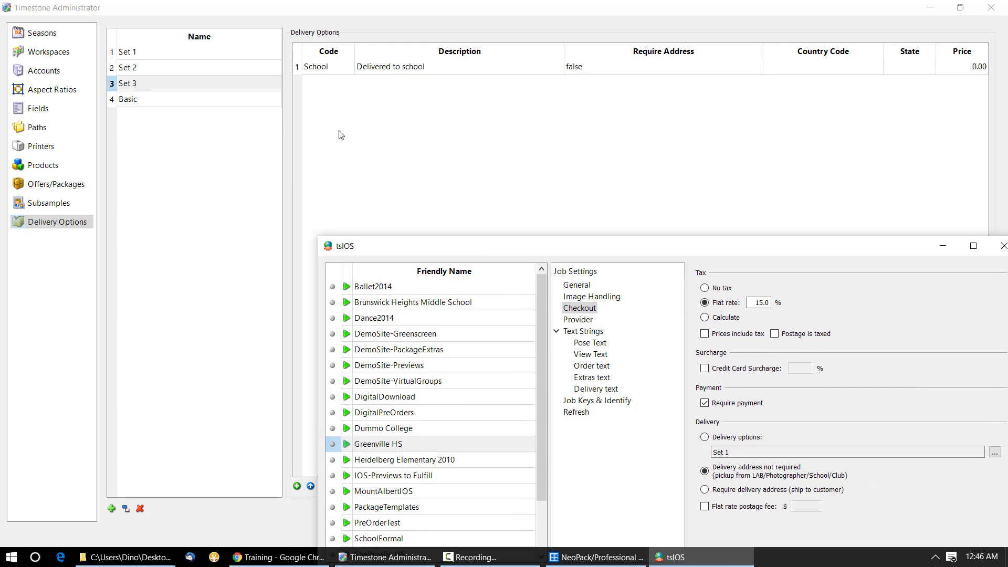
pyautogui.click(371, 103)
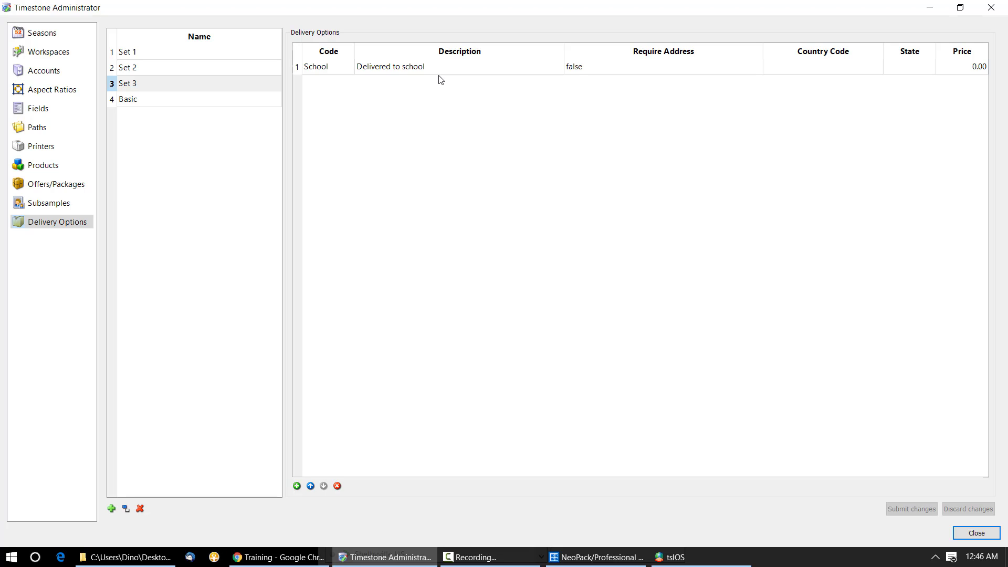
# Step: Show Set 2's Std 10.00, Express 20.00 and Int 35.00 options in a widened grid
pyautogui.click(144, 55)
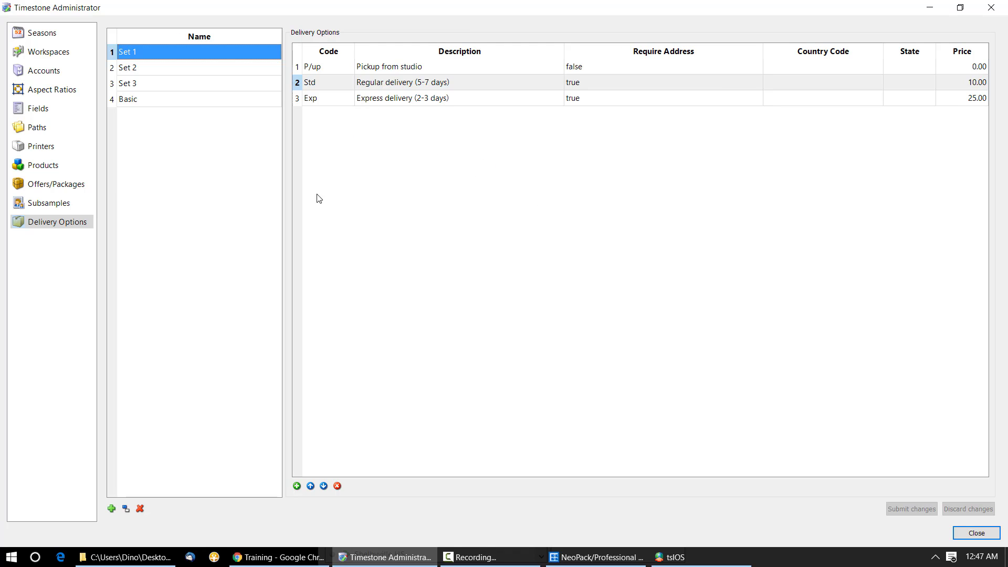
pyautogui.click(170, 65)
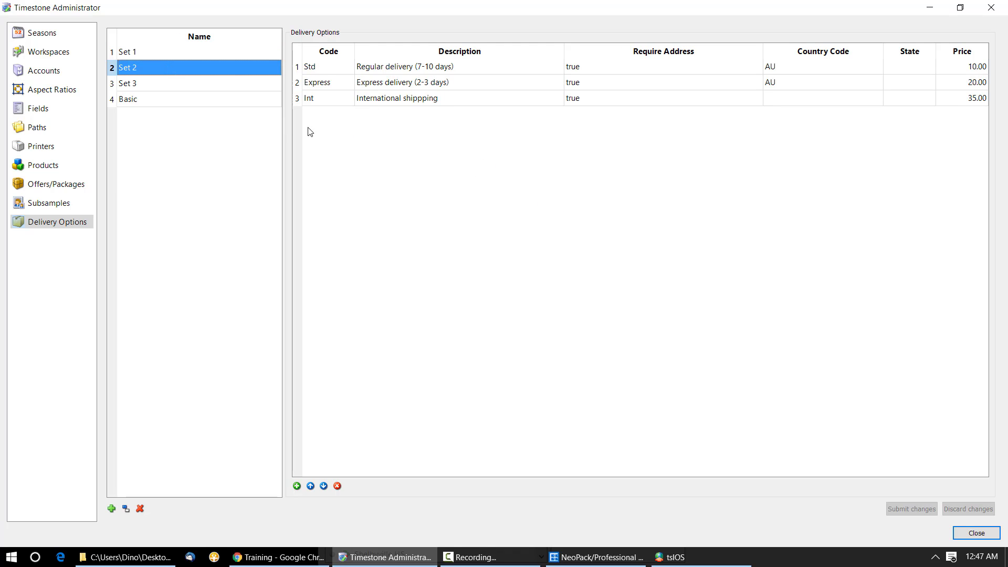
pyautogui.moveTo(283, 128); pyautogui.dragTo(231, 130)
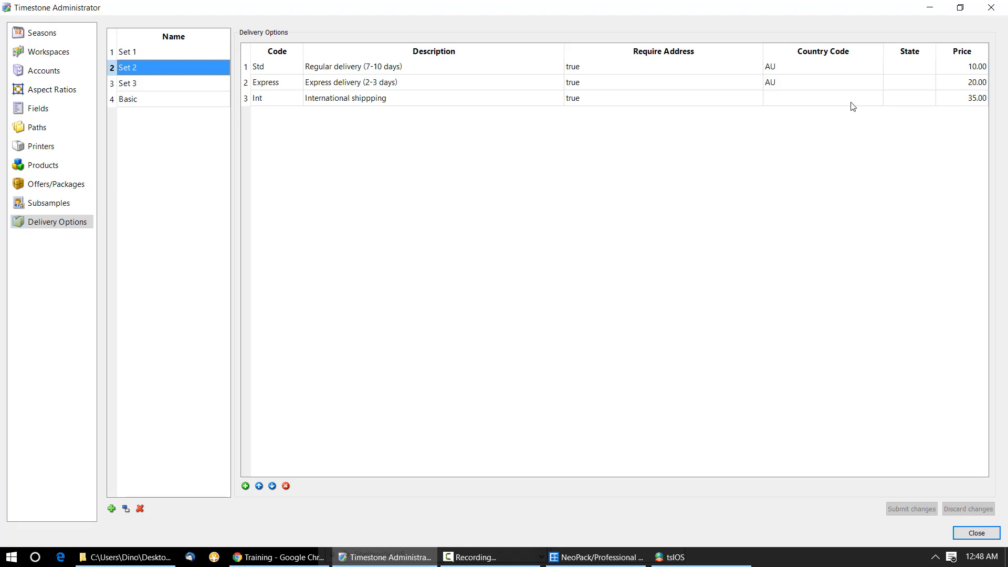
# Step: Correct Set 2's Express country code back to AU, then select the Int option
pyautogui.click(778, 79)
pyautogui.click(781, 78)
pyautogui.click(783, 80)
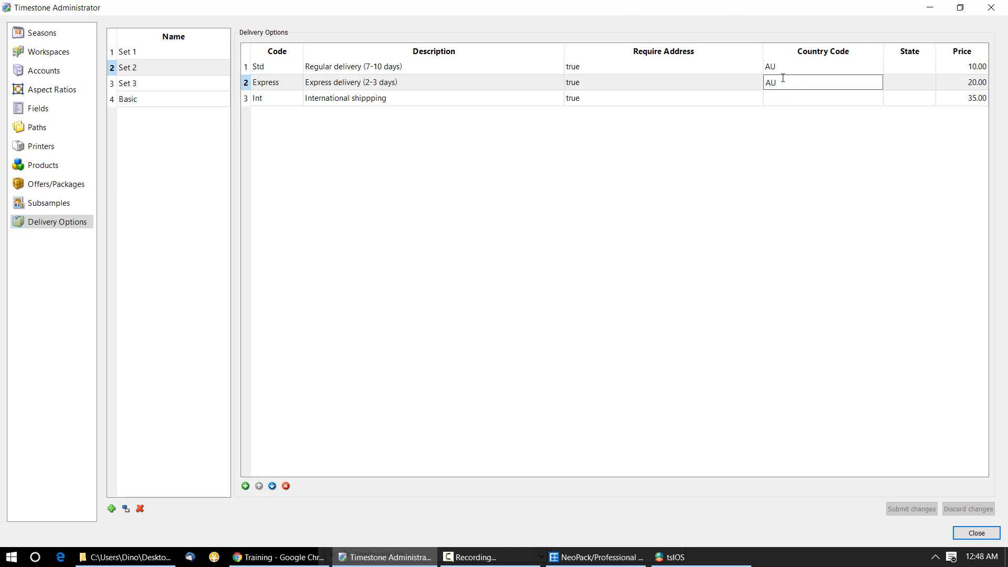
pyautogui.write('gfg')
pyautogui.press('BackSpace')
pyautogui.press('BackSpace')
pyautogui.press('BackSpace')
pyautogui.click(707, 245)
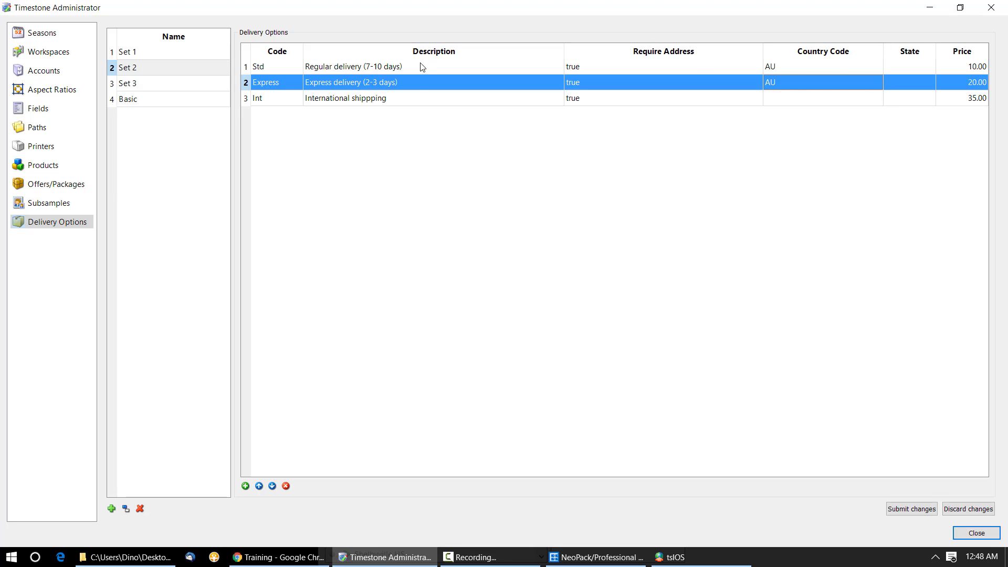
pyautogui.click(434, 99)
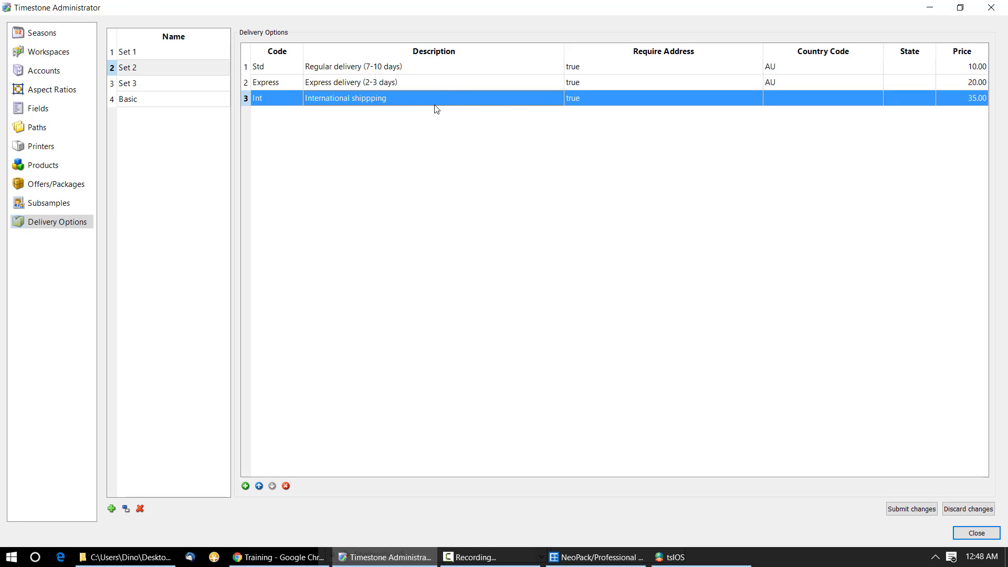
# Step: Switch Greenville HS delivery to a delivery options set, choose Set 2, and upload the job
pyautogui.click(677, 558)
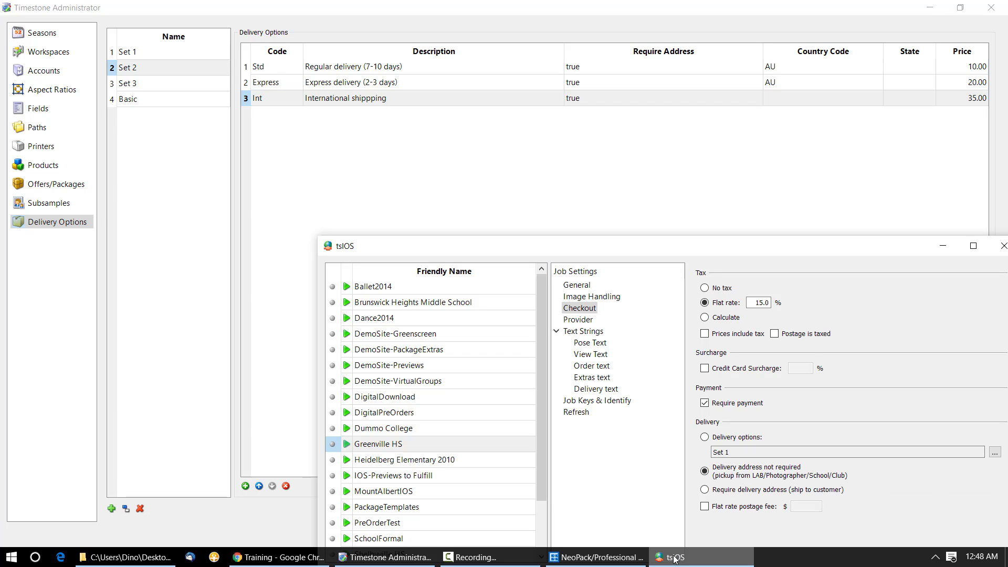
pyautogui.moveTo(631, 251); pyautogui.dragTo(516, 57)
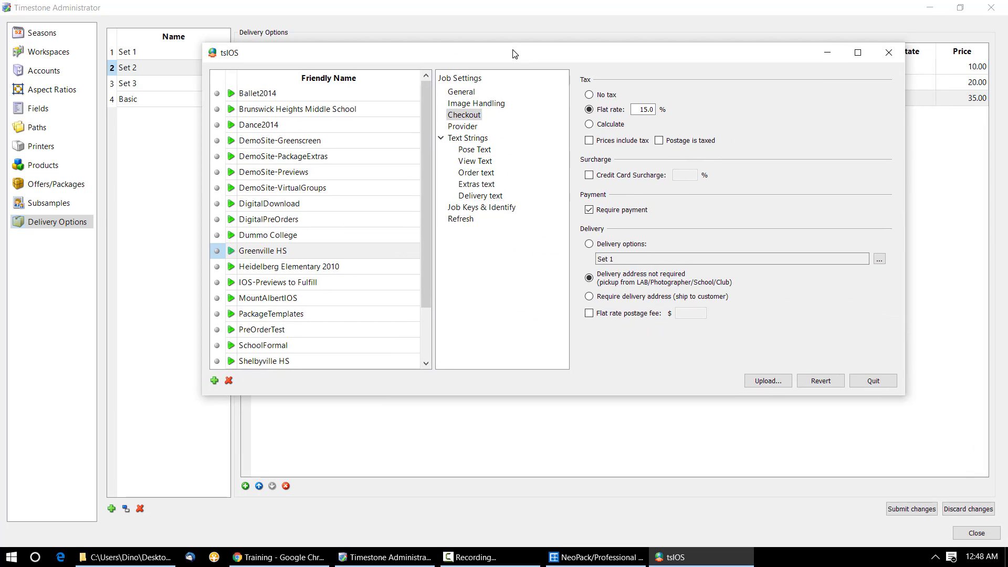
pyautogui.click(590, 243)
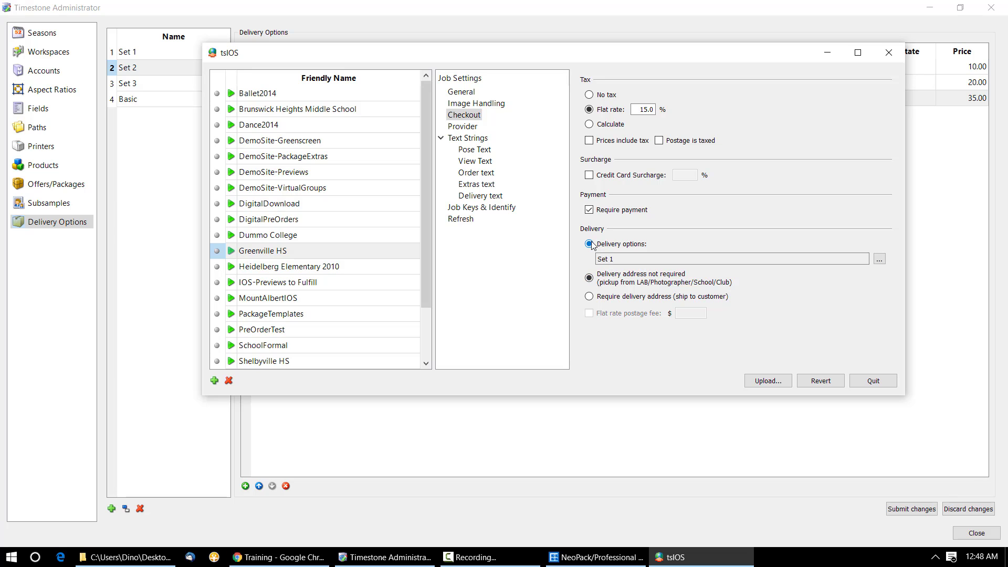
pyautogui.click(880, 260)
pyautogui.click(508, 211)
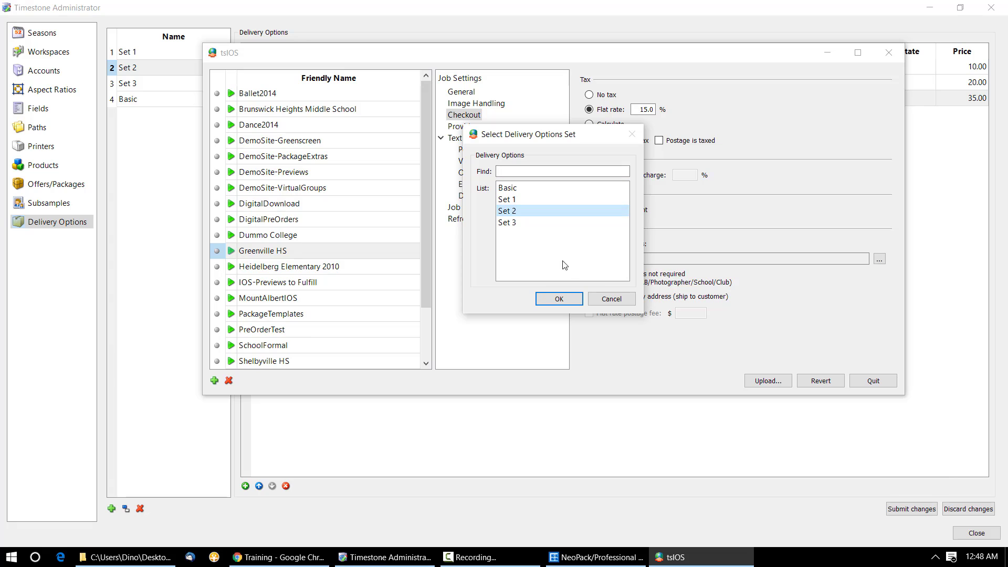
pyautogui.click(559, 299)
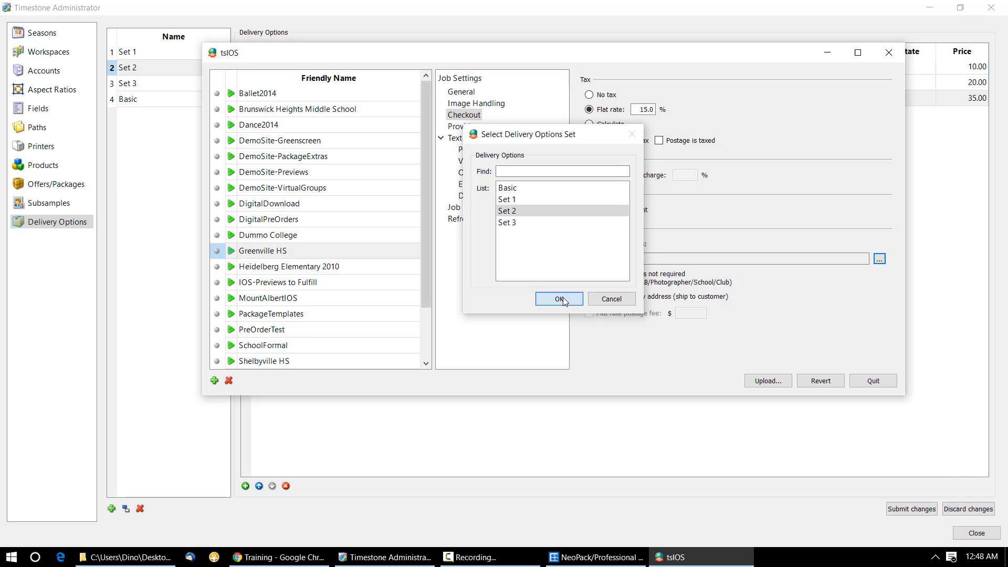
pyautogui.click(762, 380)
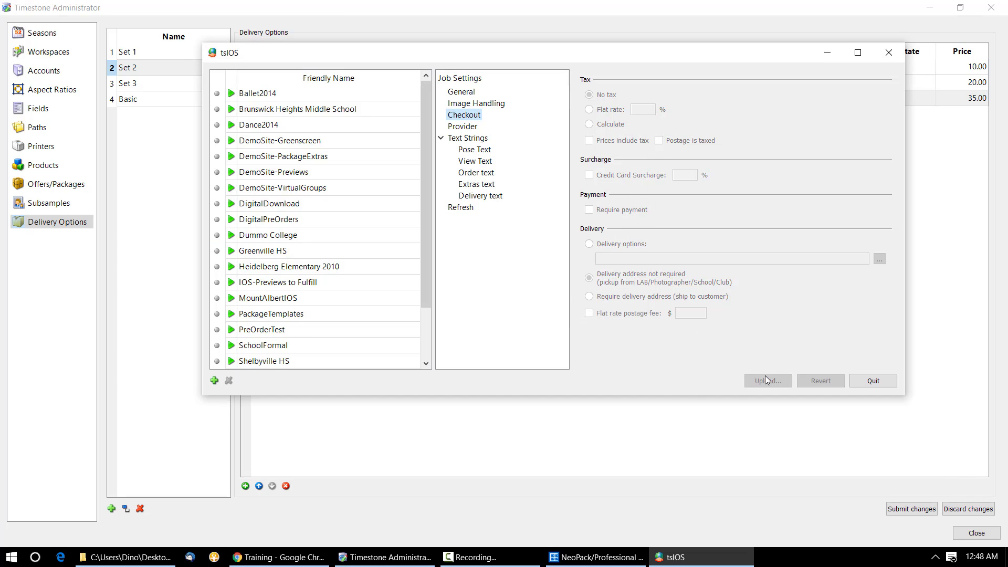
pyautogui.click(600, 452)
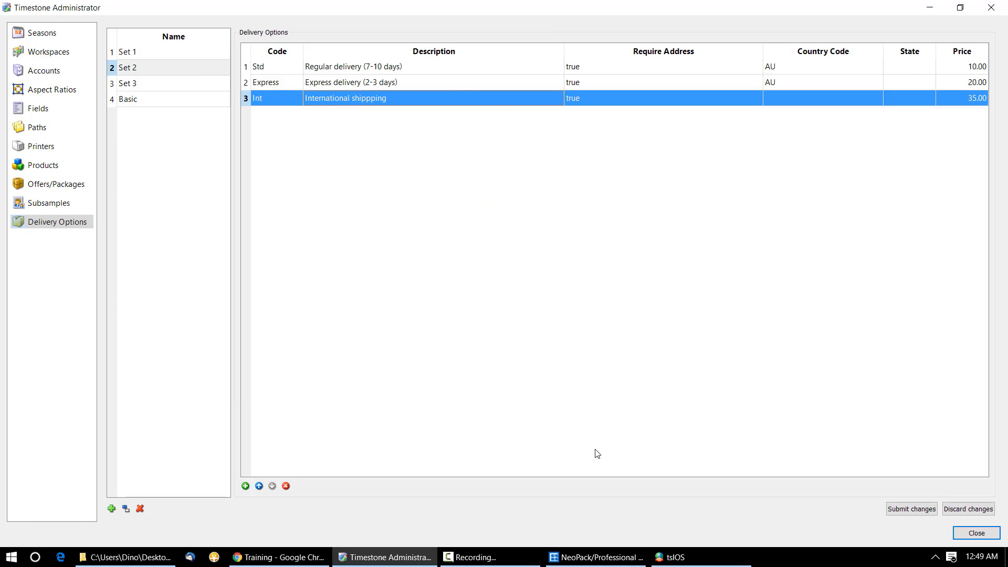
# Step: Go back from checkout to the cart, clear it, and change shoot
pyautogui.click(298, 555)
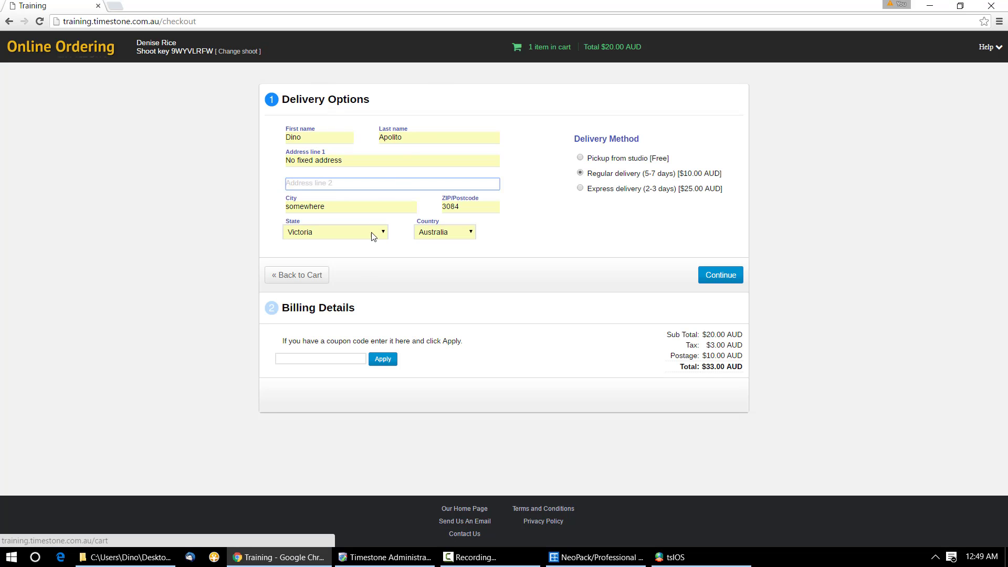
pyautogui.click(312, 276)
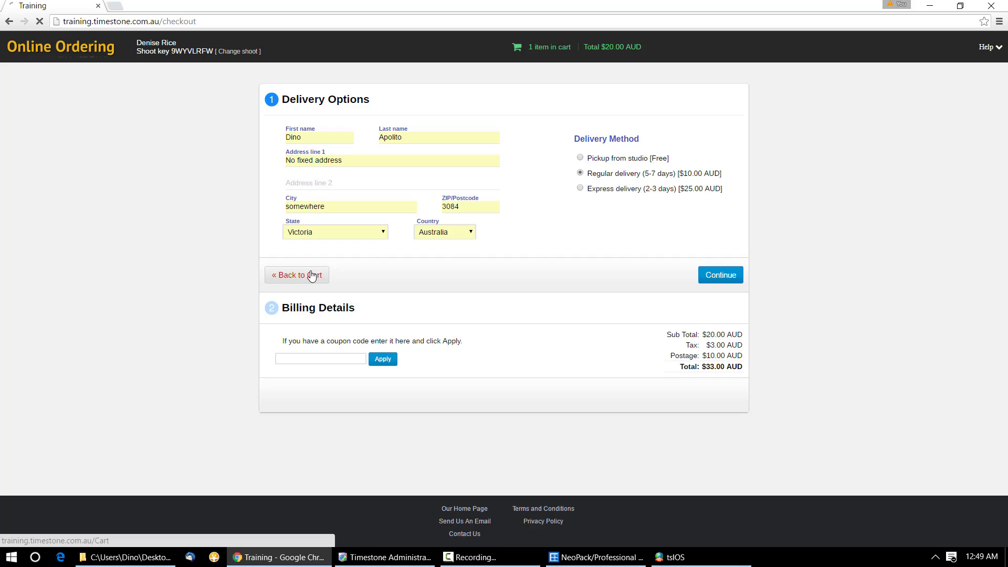
pyautogui.click(402, 387)
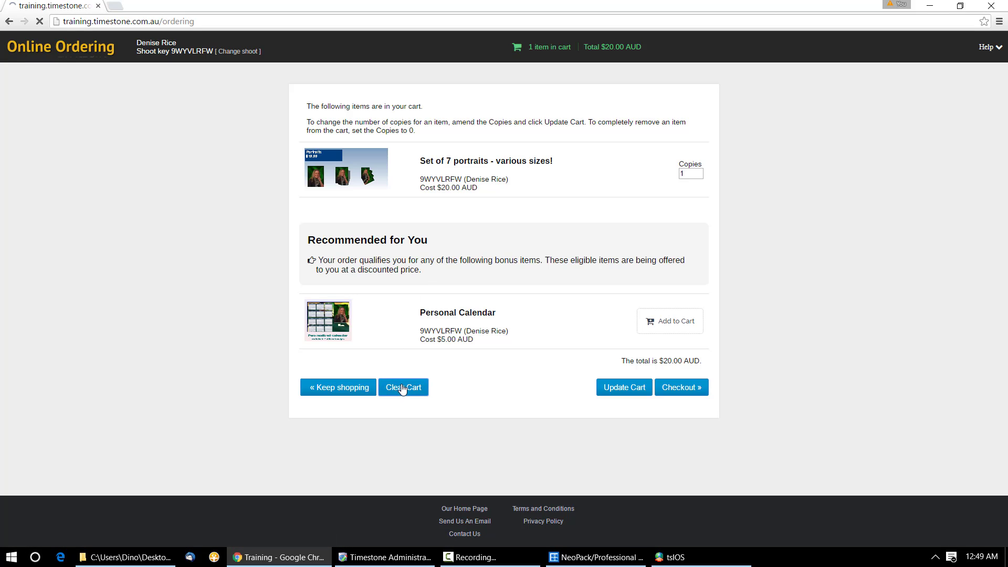
pyautogui.click(238, 52)
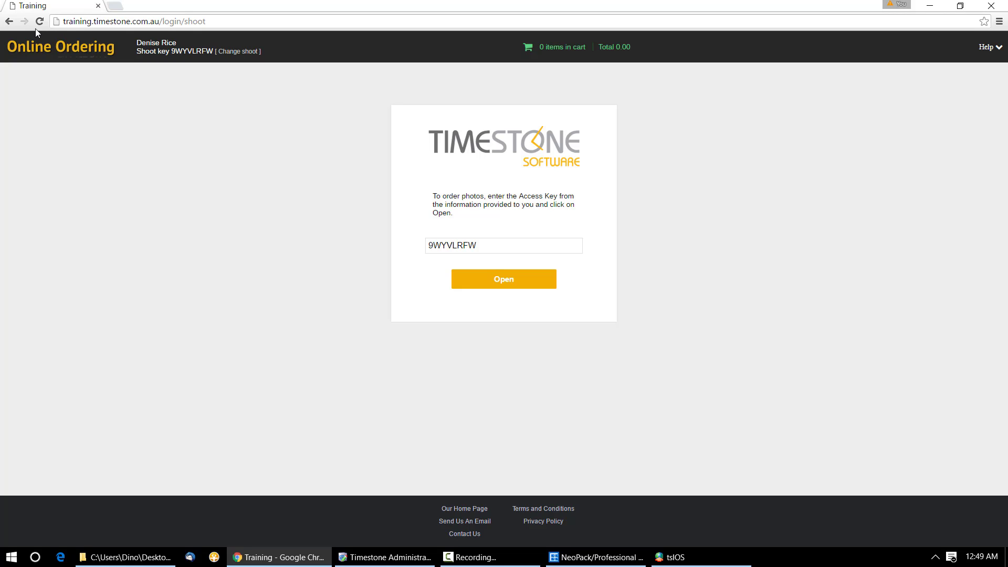
# Step: Reopen the shoot and put the Portraits package back in the cart
pyautogui.click(40, 24)
pyautogui.click(506, 284)
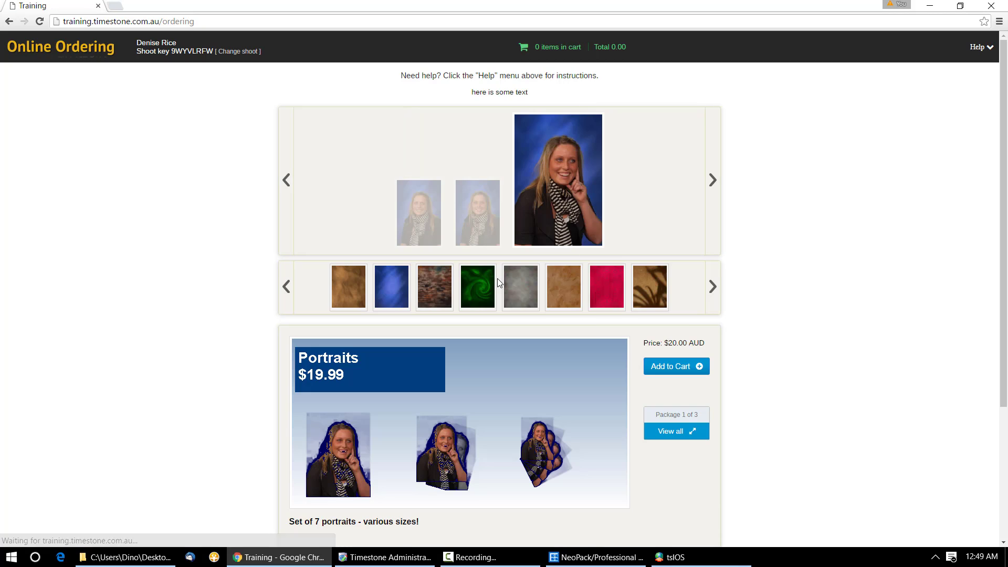
pyautogui.click(672, 367)
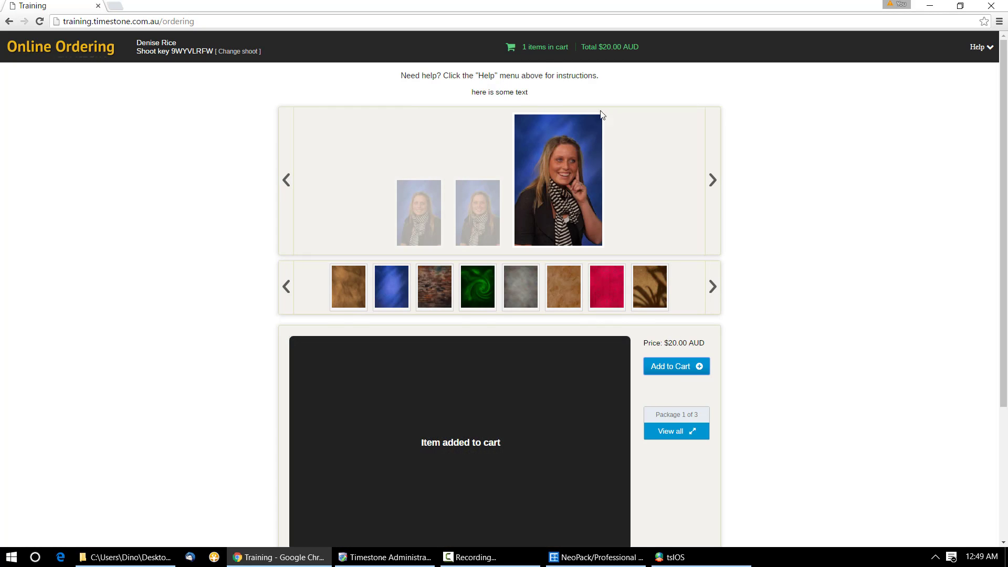
pyautogui.click(546, 48)
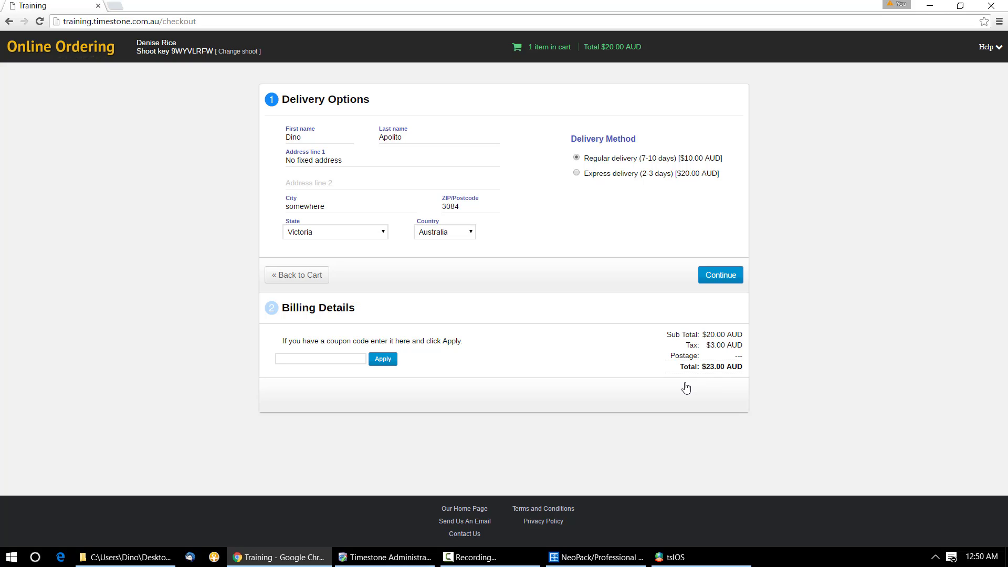
# Step: Set the delivery country to New Zealand, leaving International shipping at $35.00 as the only method
pyautogui.click(472, 235)
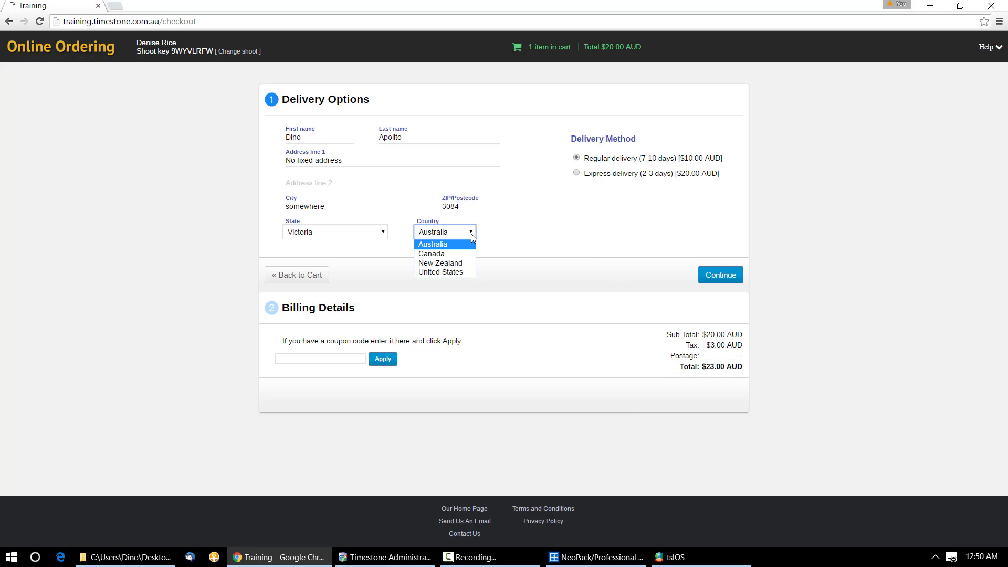
pyautogui.click(465, 264)
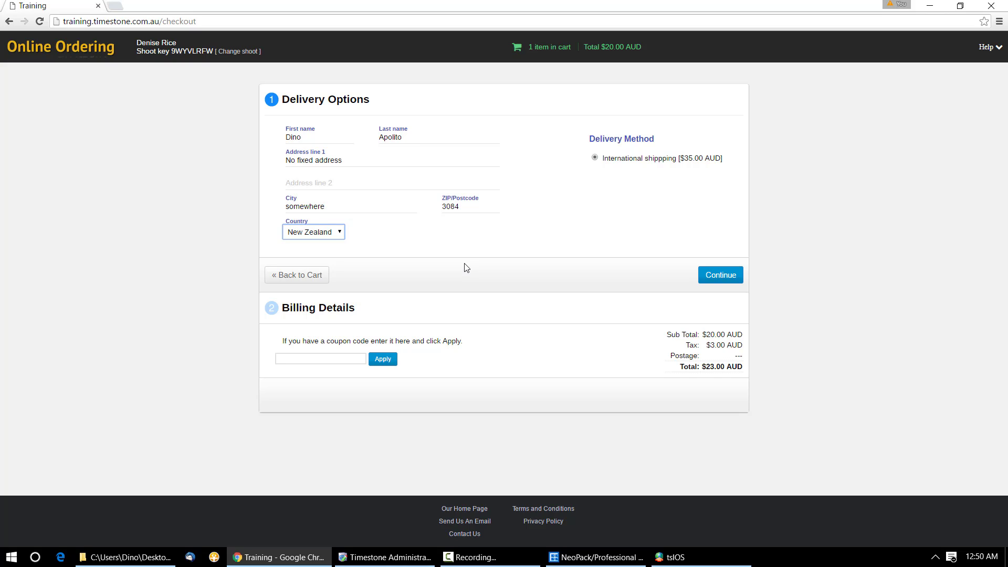
pyautogui.click(463, 263)
pyautogui.click(338, 235)
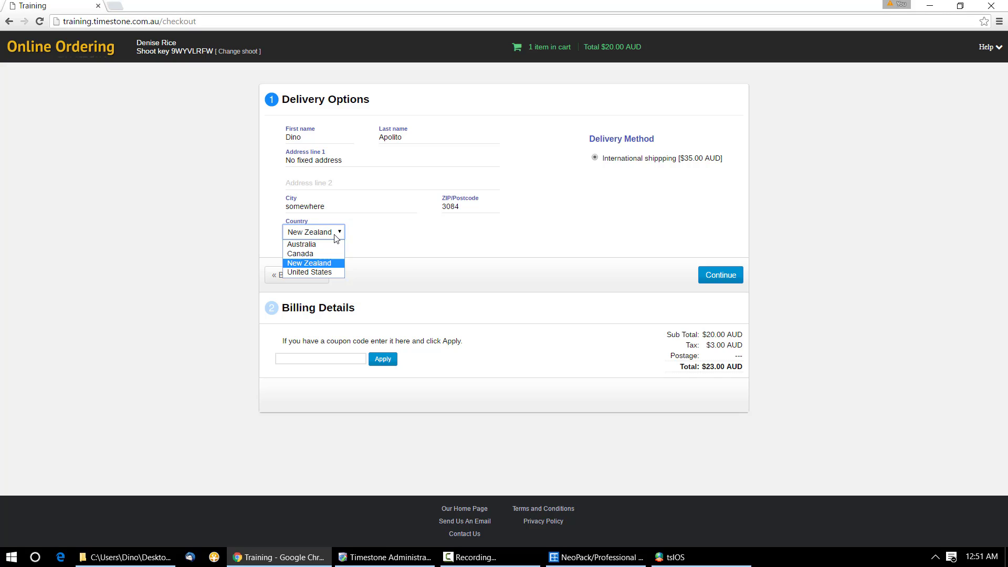
# Step: Try Australia, New Zealand, United States and New Zealand as delivery country, finishing on Canada
pyautogui.click(330, 245)
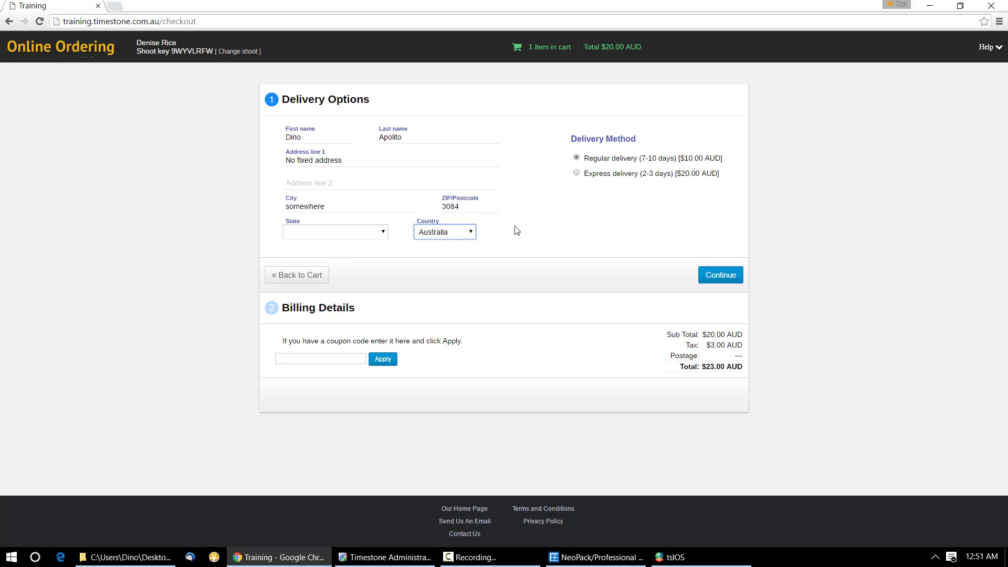
pyautogui.click(468, 236)
pyautogui.click(464, 263)
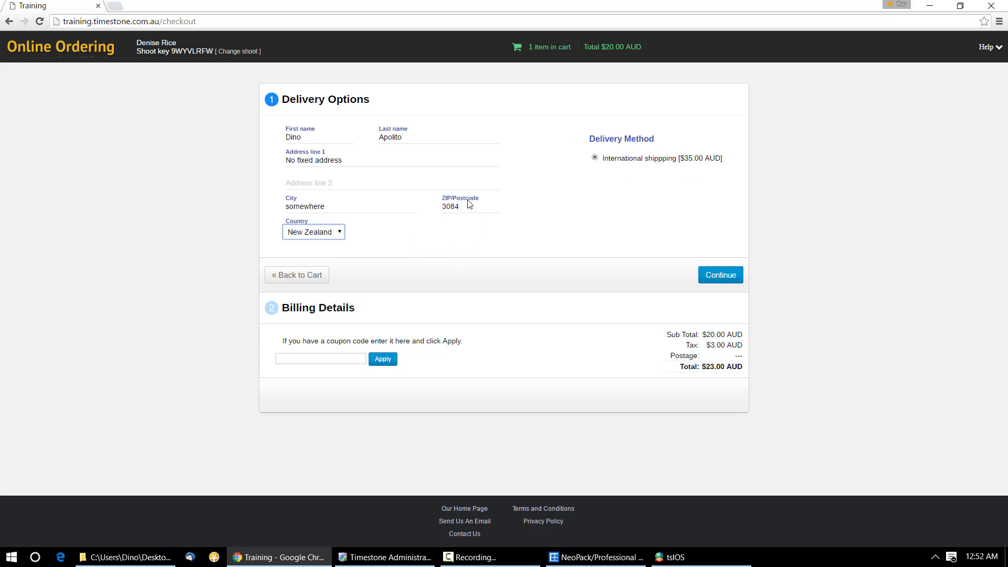
pyautogui.click(336, 233)
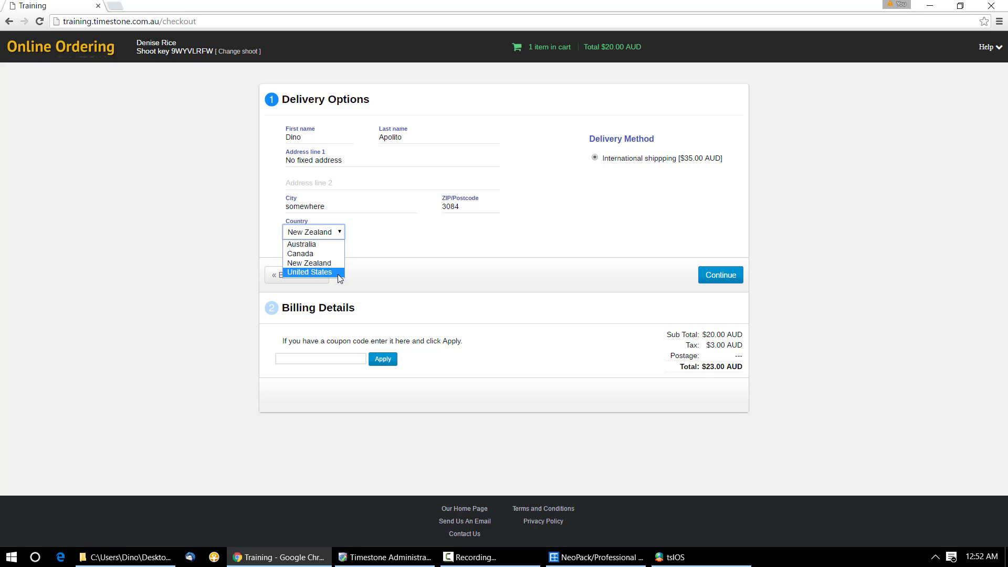
pyautogui.click(339, 274)
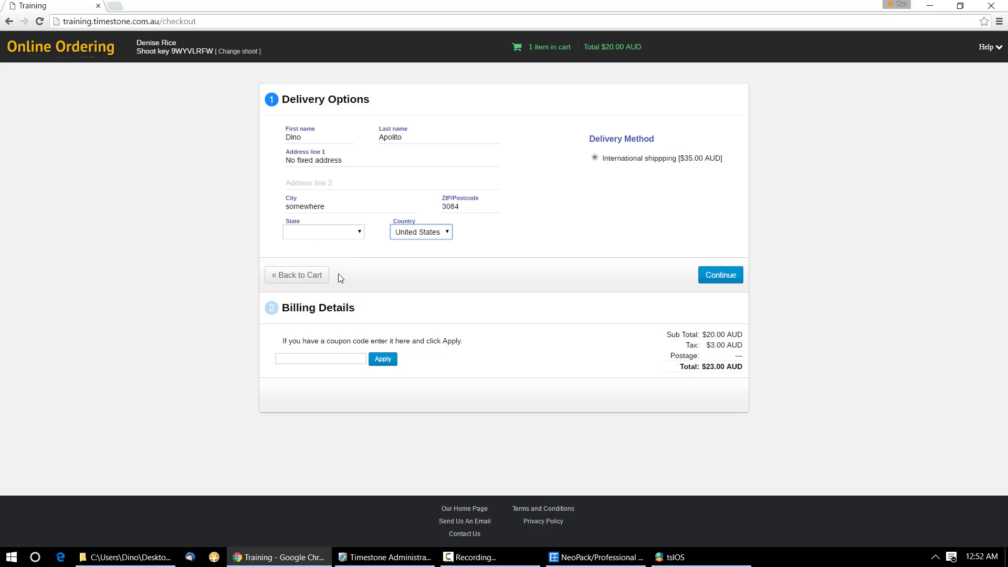
pyautogui.click(446, 233)
pyautogui.click(440, 264)
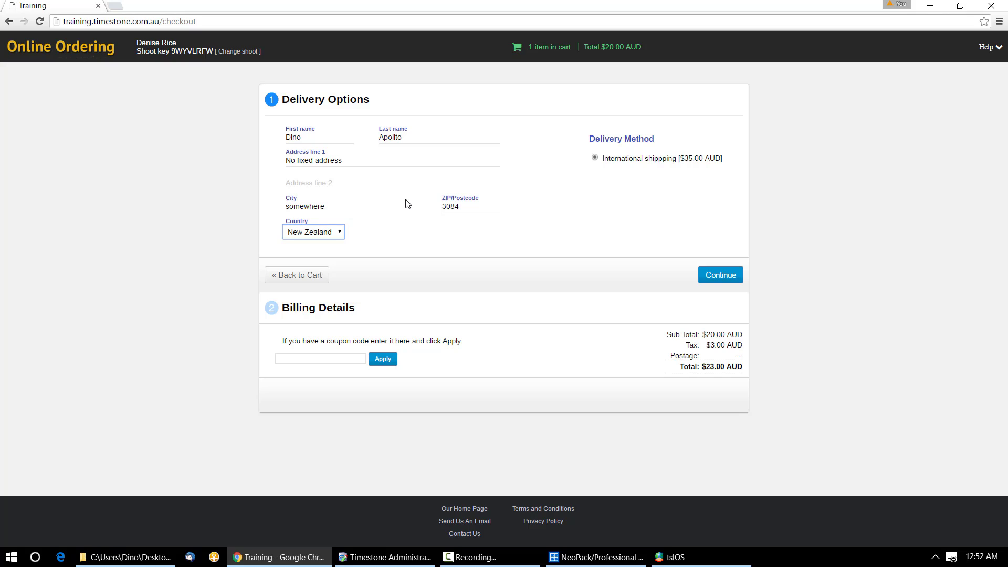
pyautogui.click(339, 234)
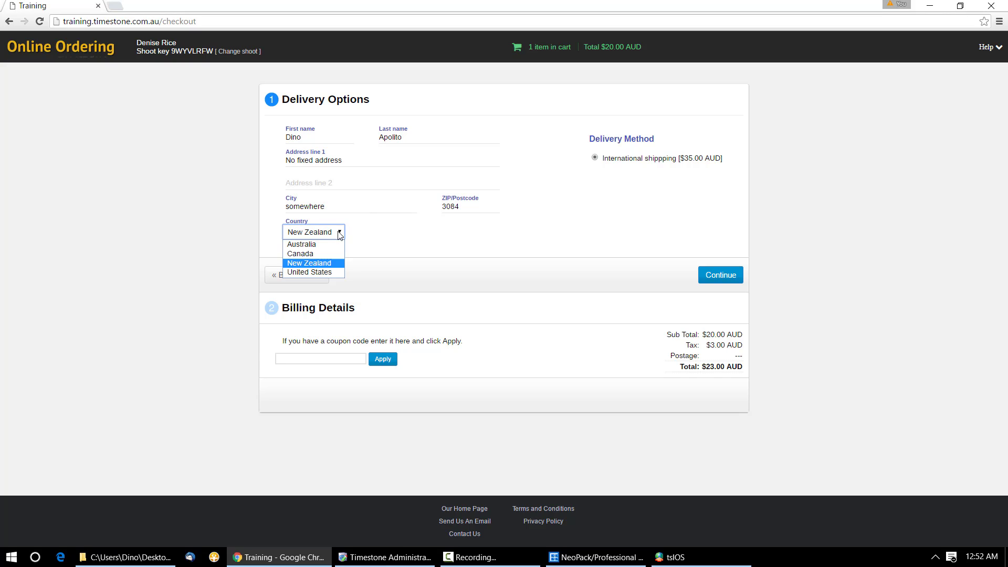
pyautogui.click(335, 254)
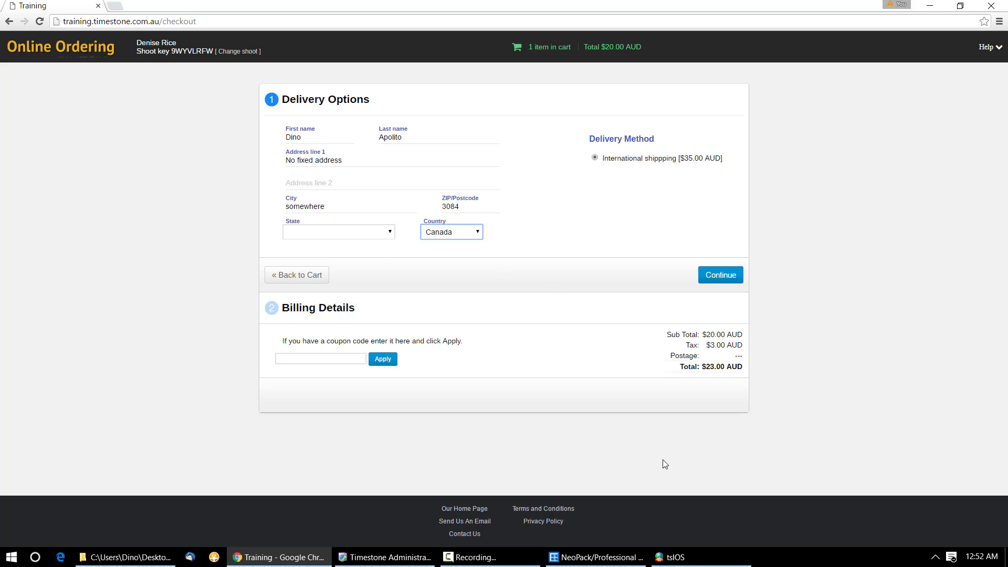
# Step: In Timestone Administrator, show the Basic set's stu, std and exp options with wider Description and Country Code columns
pyautogui.click(680, 561)
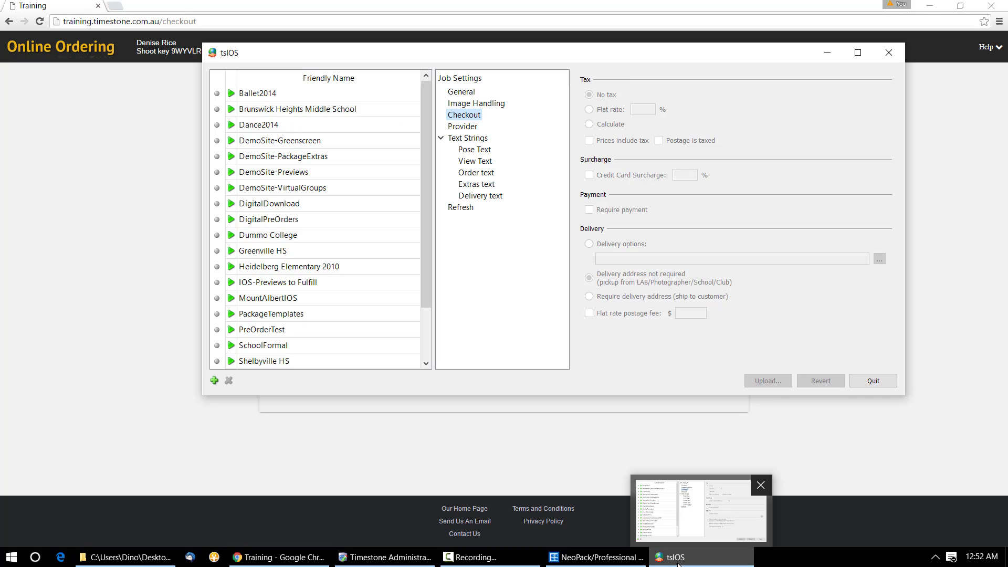
pyautogui.moveTo(497, 549)
pyautogui.click(389, 557)
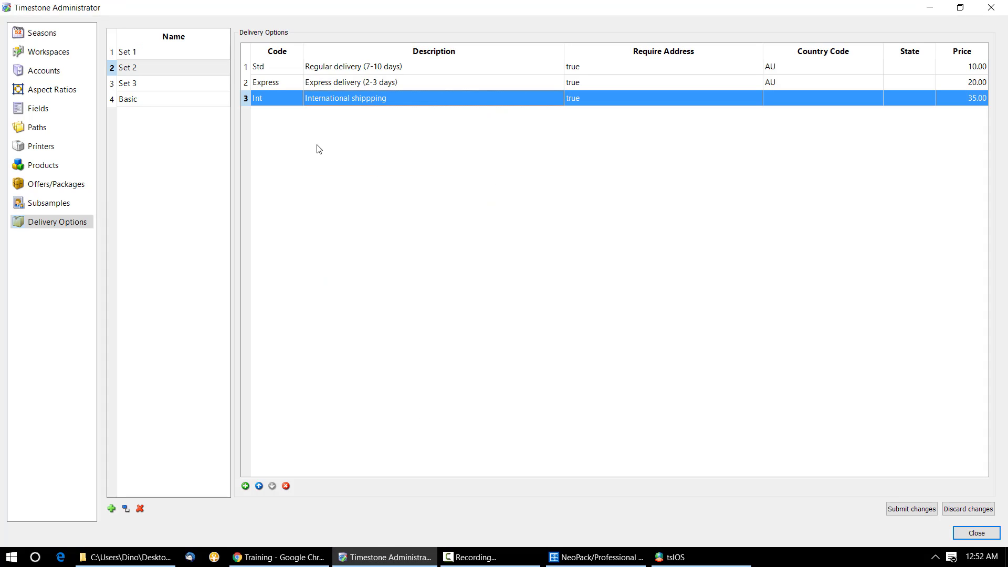
pyautogui.click(163, 99)
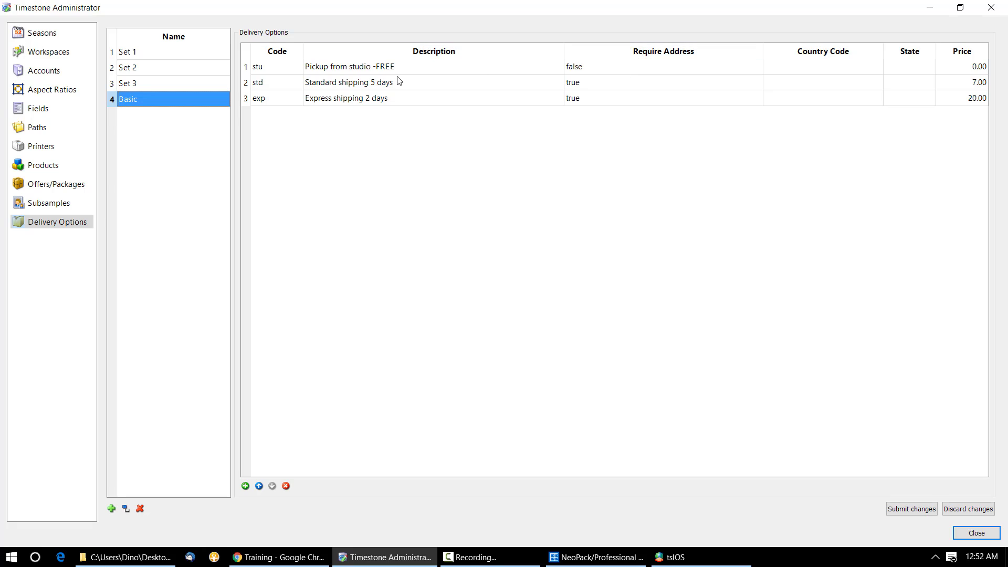
pyautogui.moveTo(763, 53); pyautogui.dragTo(741, 53)
pyautogui.moveTo(883, 48)
pyautogui.mouseDown()
pyautogui.moveTo(858, 47)
pyautogui.moveTo(924, 50)
pyautogui.moveTo(887, 52)
pyautogui.mouseUp()
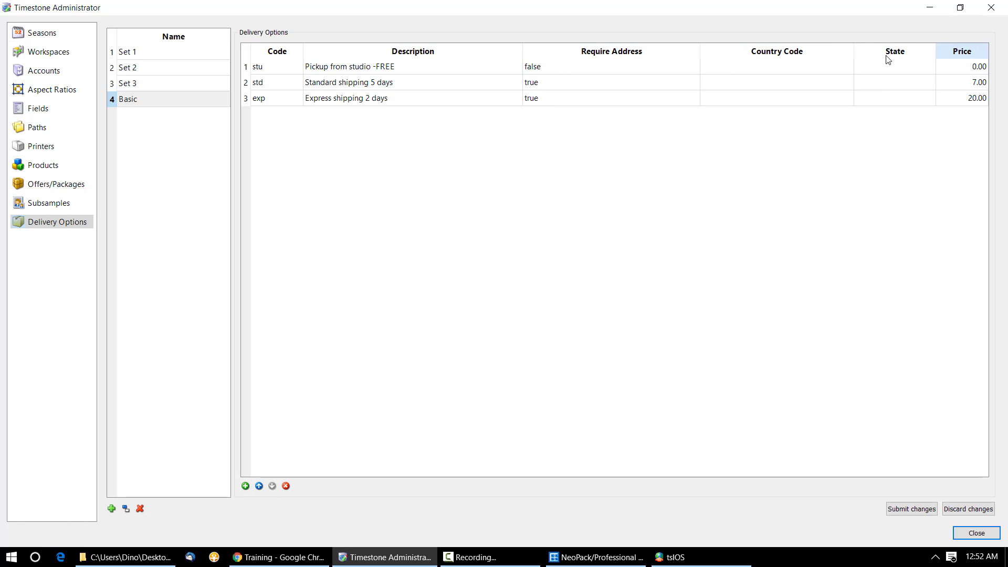
# Step: Widen the State column and display Set 1's pickup 0.00, regular 10.00 and express 25.00 options
pyautogui.click(887, 67)
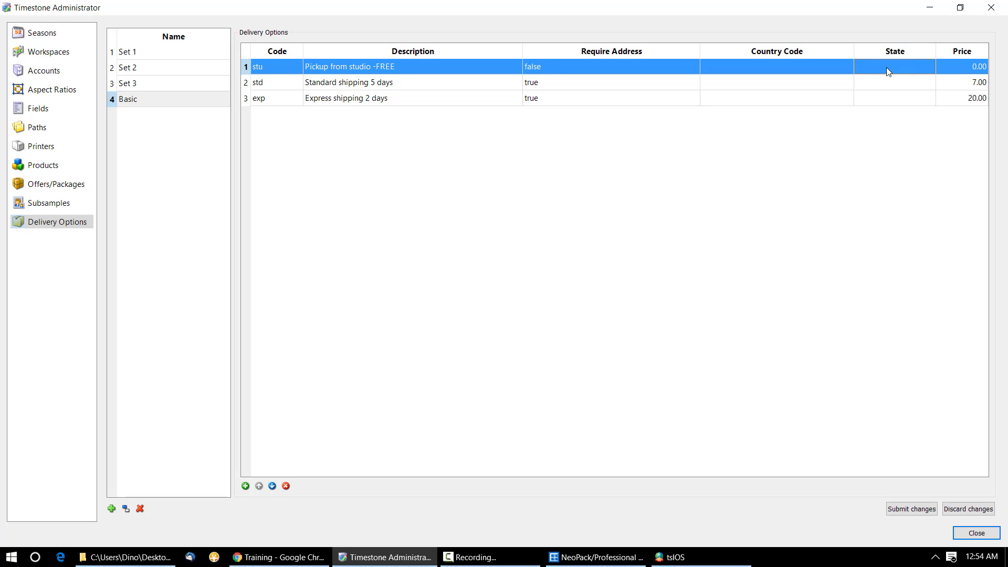
pyautogui.click(204, 57)
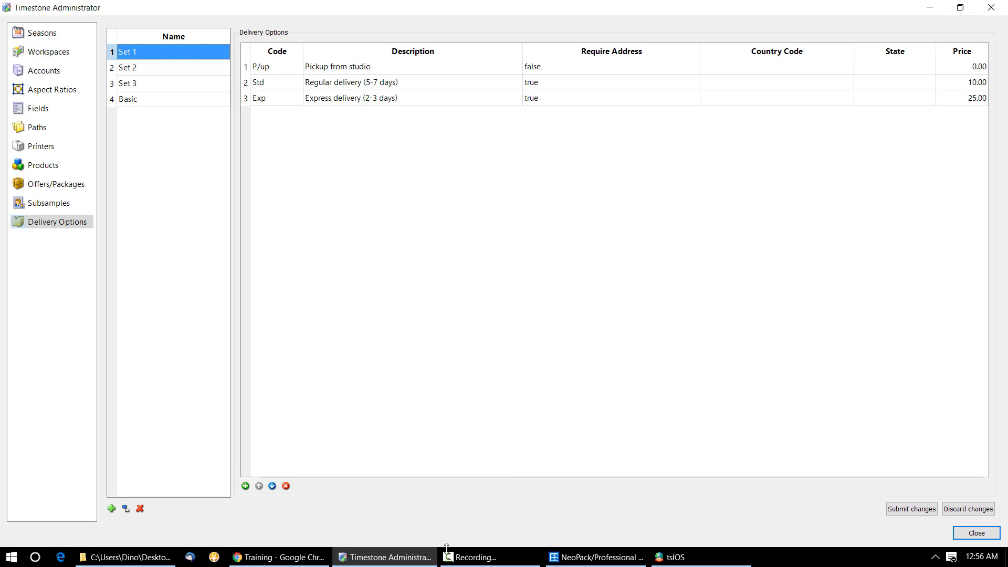
pyautogui.click(267, 560)
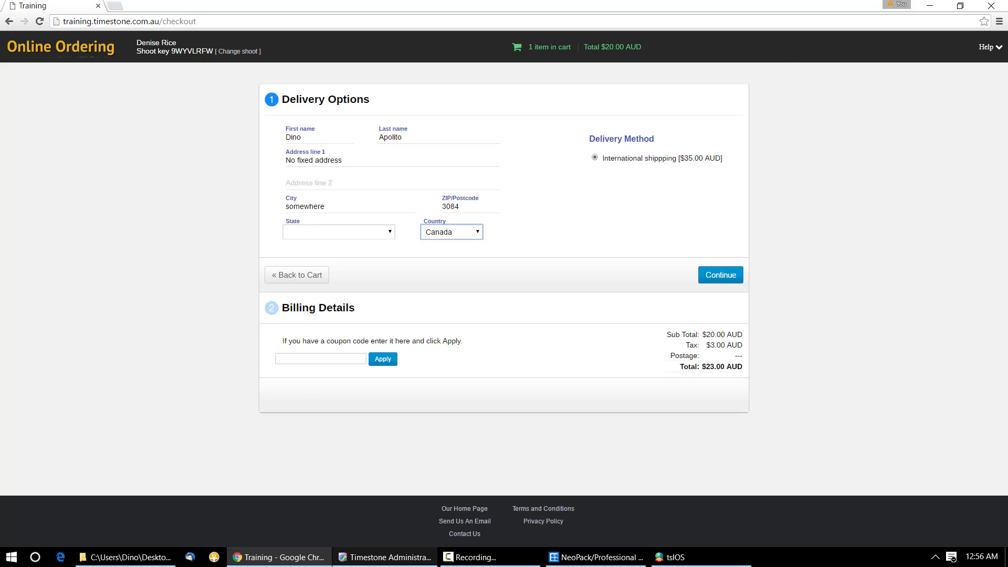
pyautogui.click(386, 556)
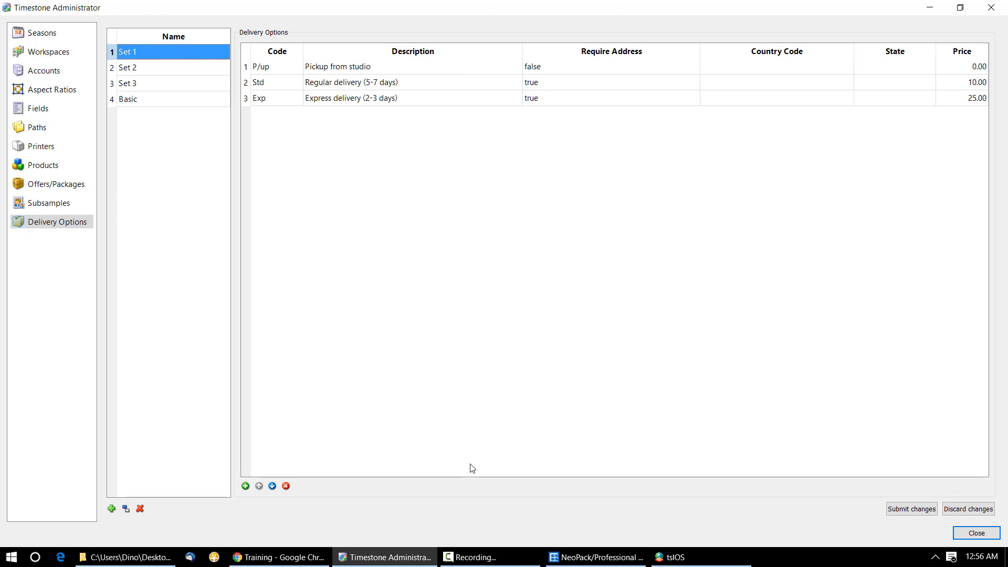
# Step: Bring back the online checkout showing Canada with International shipping at $35.00 AUD
pyautogui.click(312, 558)
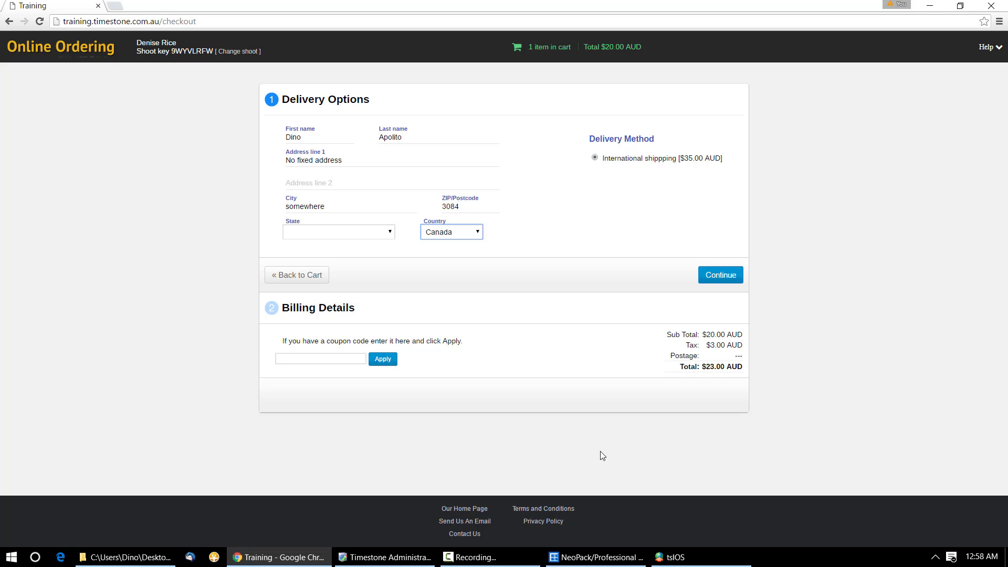
# Step: Give the Greenville HS job's checkout delivery set Set 2 in tsIOS, then minimise tsIOS
pyautogui.click(698, 560)
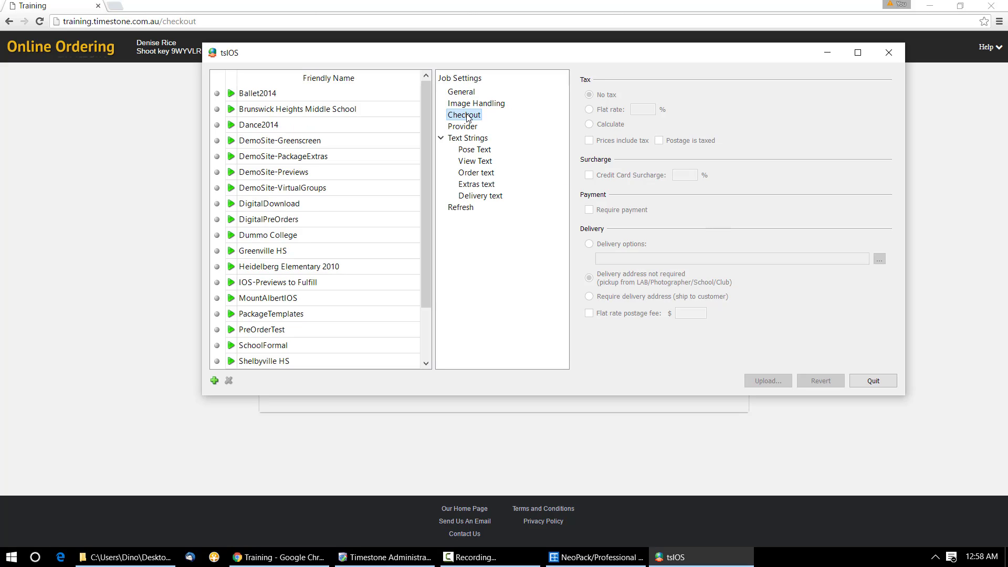
pyautogui.click(277, 252)
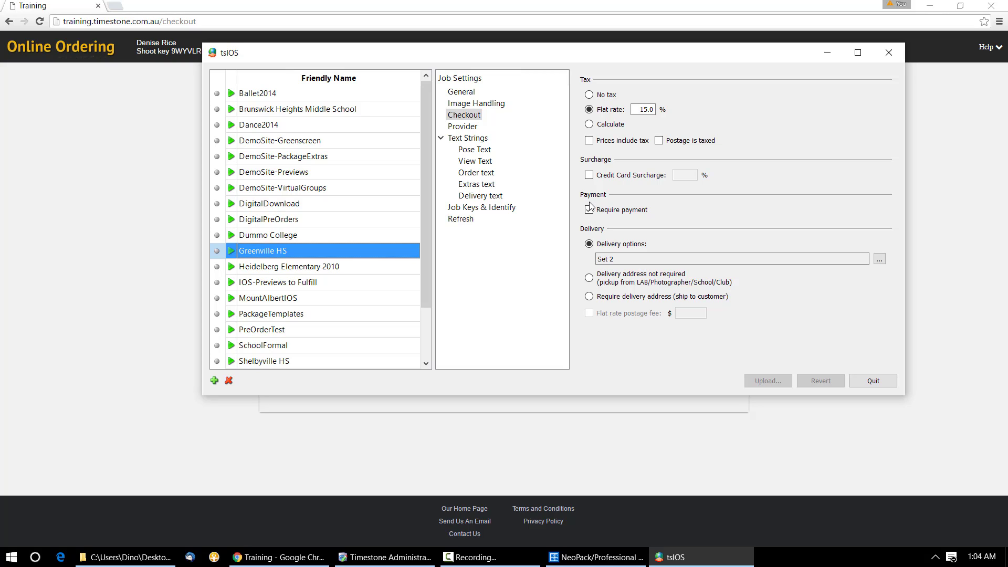
pyautogui.click(827, 52)
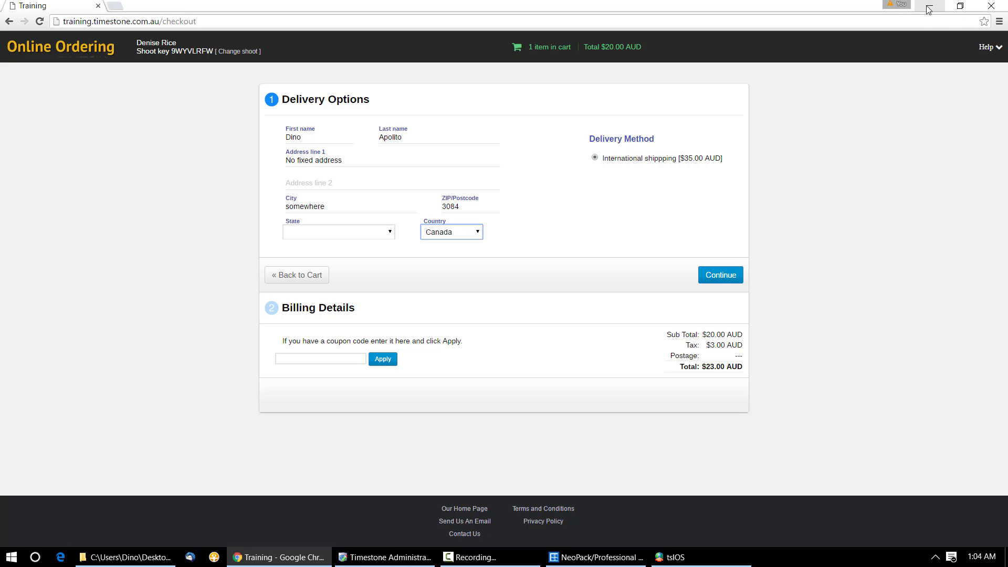
# Step: Clear the desktop, launch Fulfill4.exe from the 4.6 folder and accept the MySQL connection settings
pyautogui.click(930, 9)
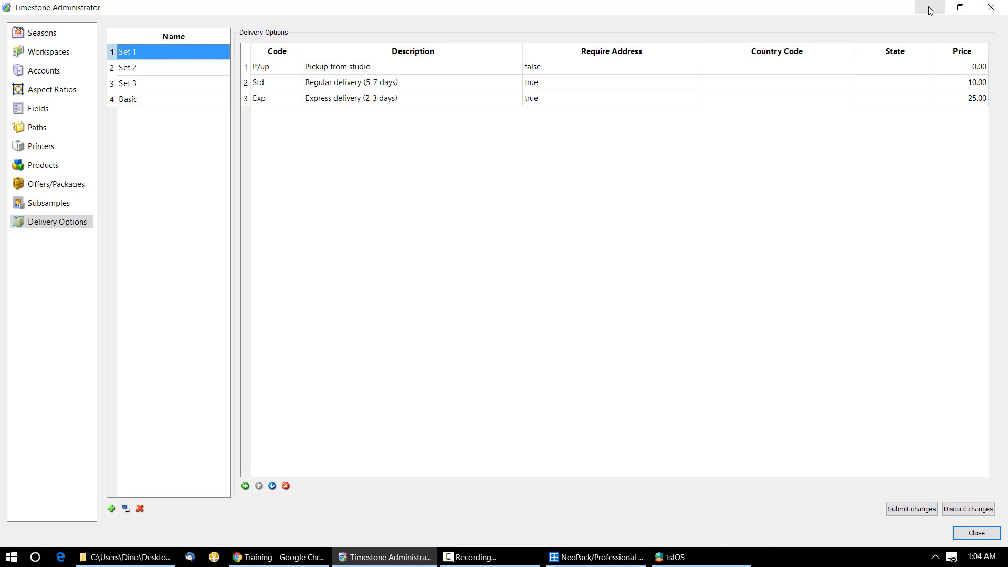
pyautogui.click(930, 10)
pyautogui.click(930, 10)
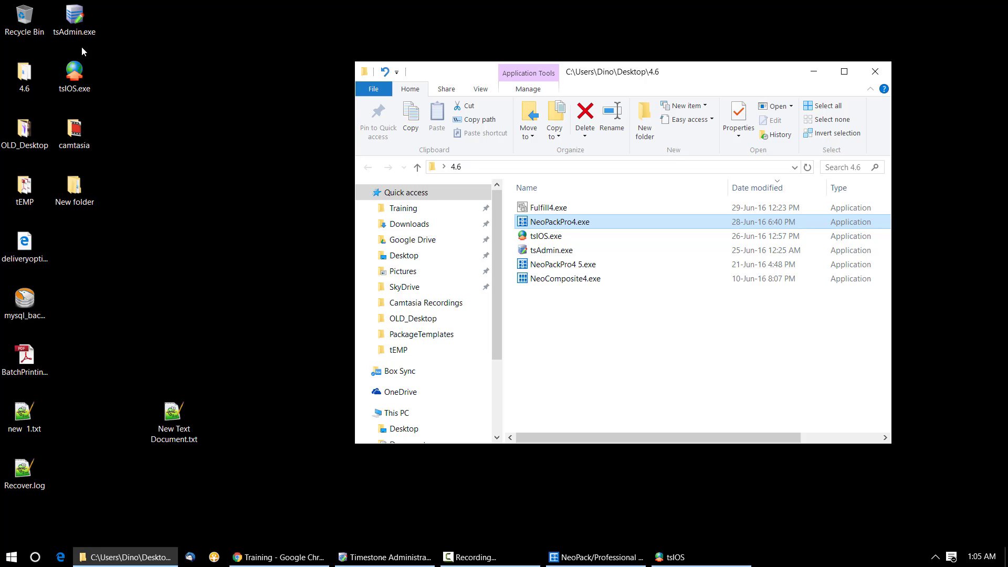
pyautogui.click(55, 86)
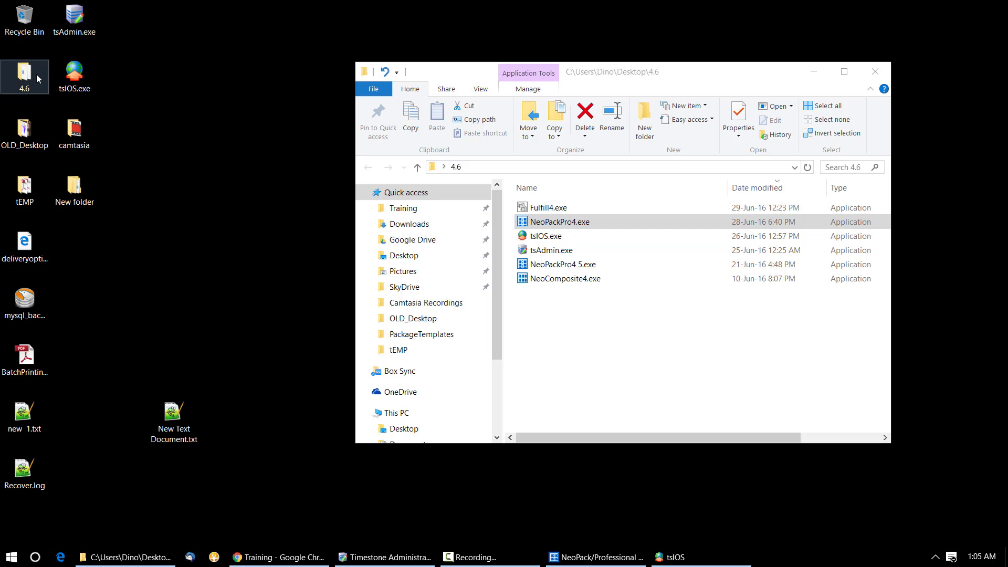
pyautogui.doubleClick(37, 79)
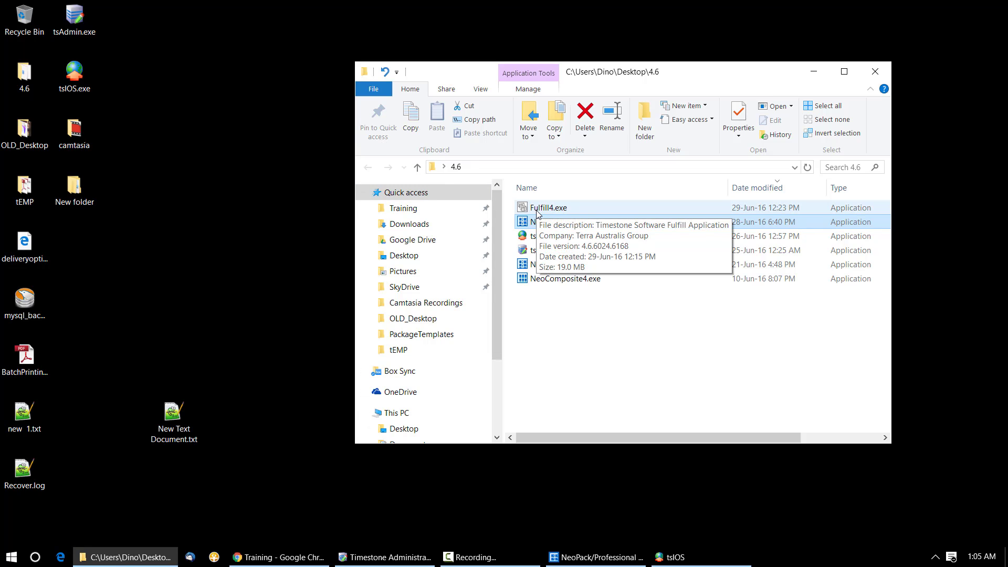
pyautogui.doubleClick(537, 210)
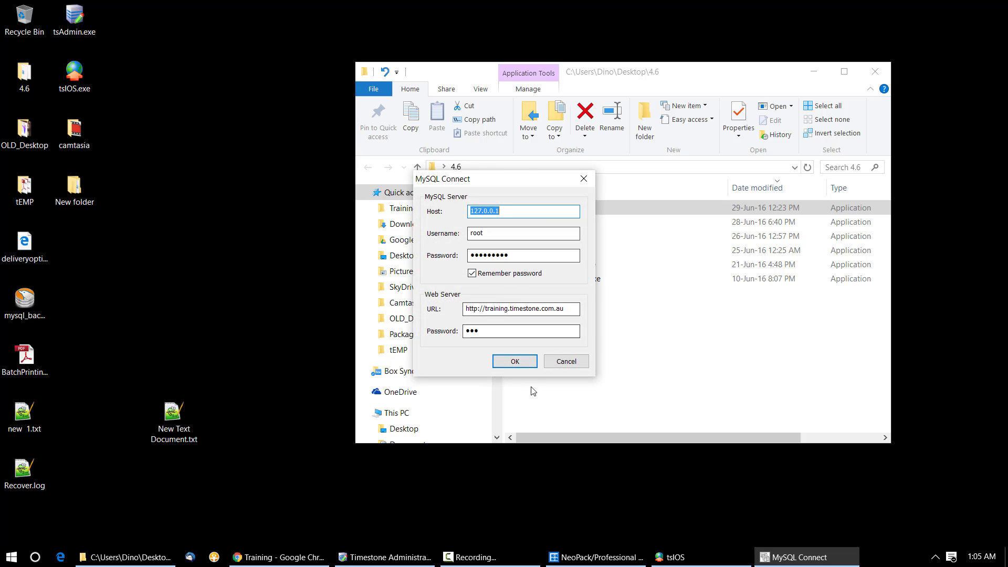
pyautogui.click(512, 362)
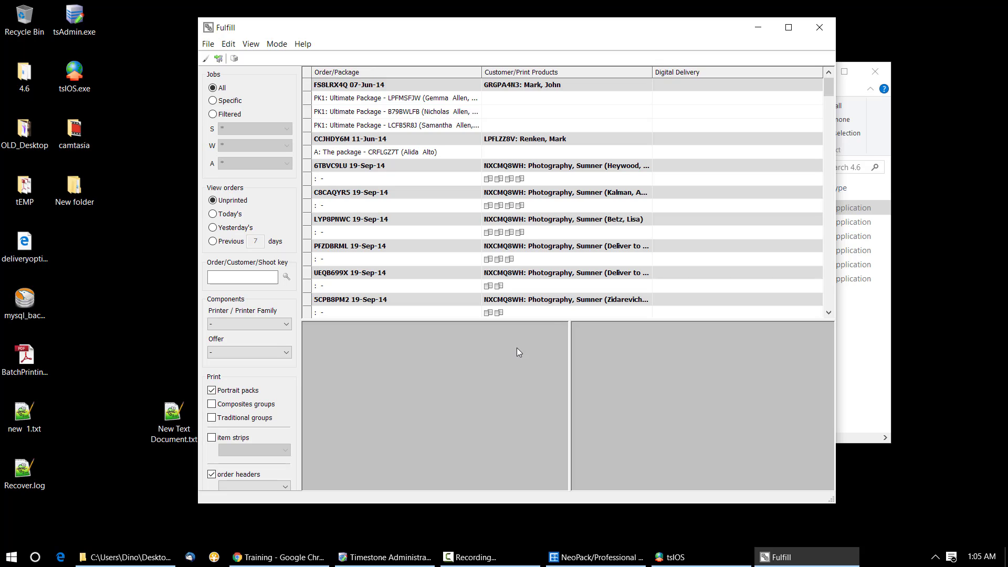
# Step: Maximise the Fulfill window and look through the Offer list without choosing an offer
pyautogui.click(796, 33)
pyautogui.click(24, 330)
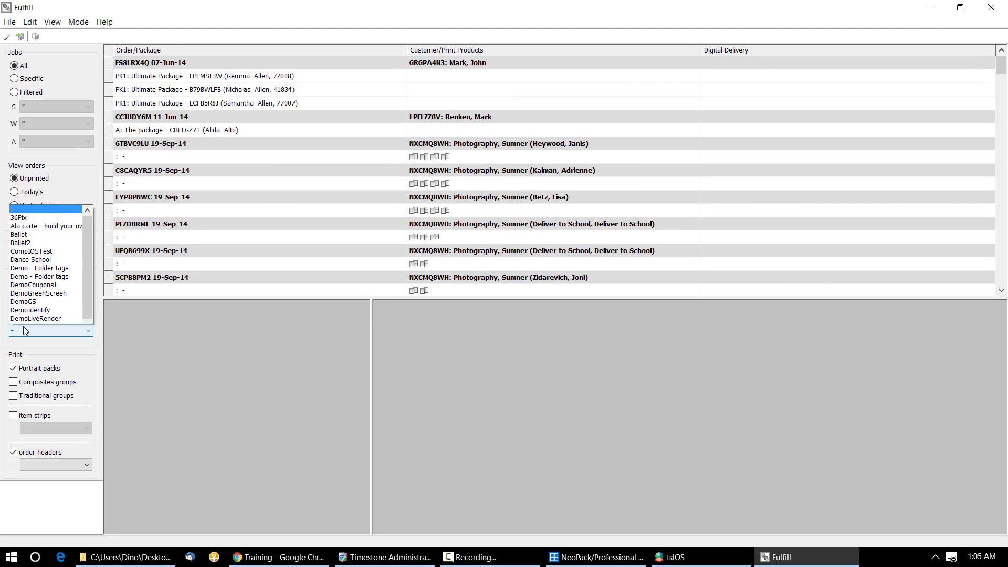
pyautogui.click(308, 399)
pyautogui.click(64, 332)
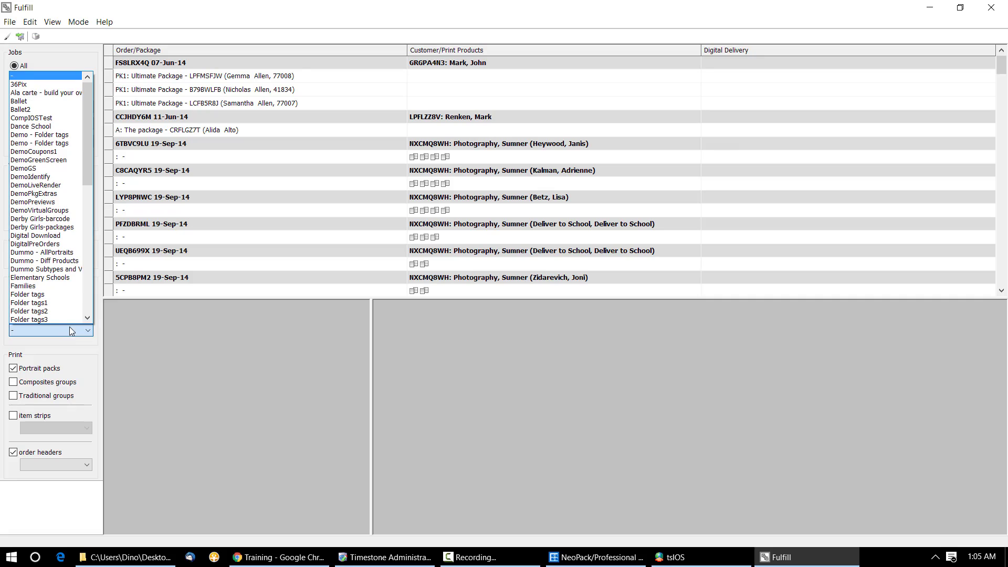
pyautogui.click(207, 364)
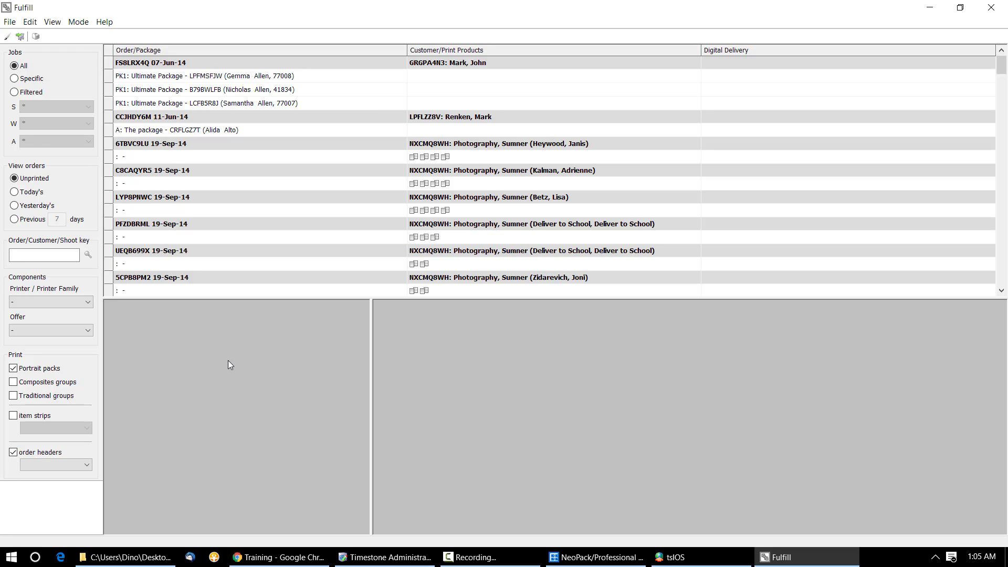
# Step: Run Help > Template report, dismiss the selection warning and bring up the Mode menu
pyautogui.click(107, 24)
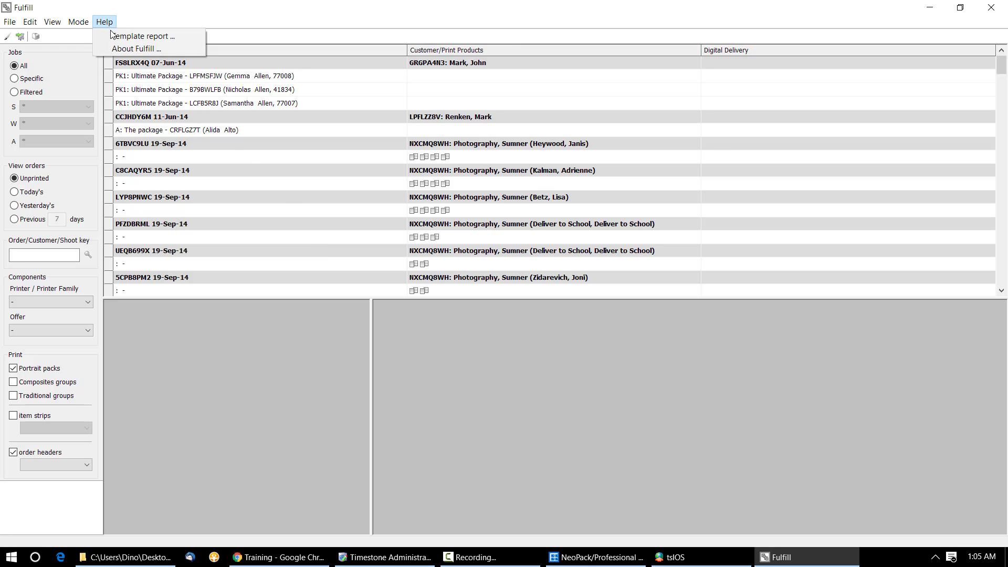
pyautogui.click(113, 36)
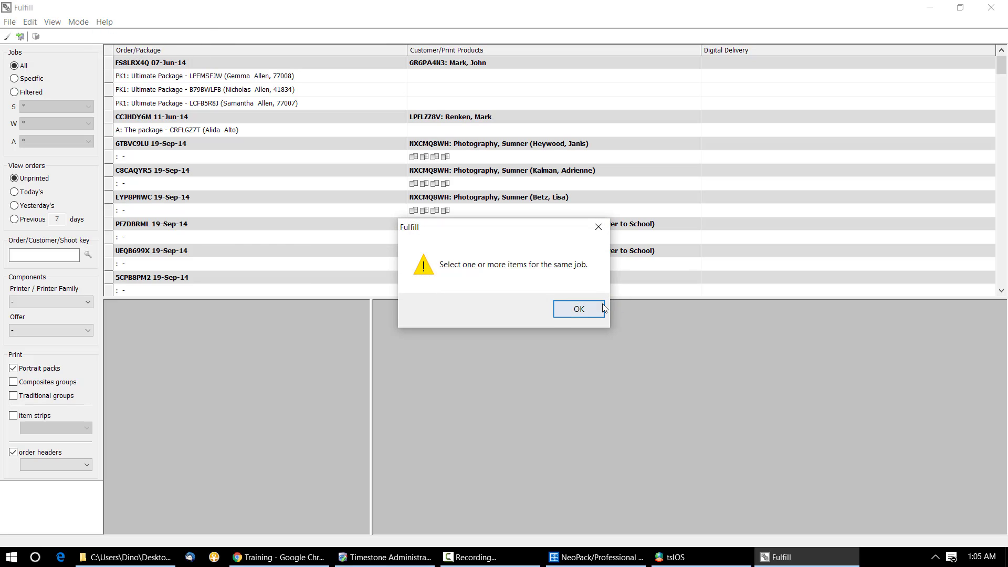
pyautogui.click(579, 309)
pyautogui.click(89, 25)
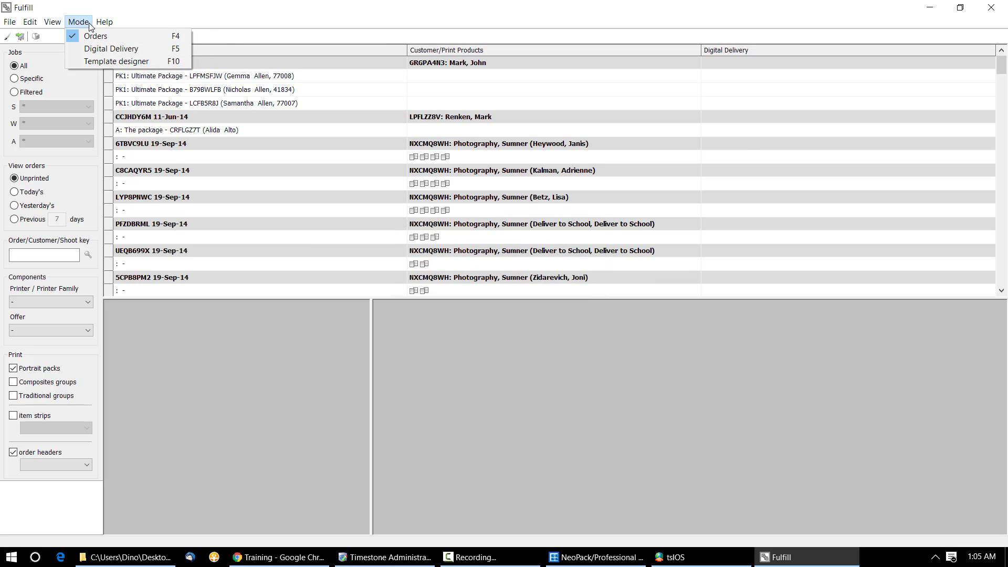
pyautogui.click(97, 61)
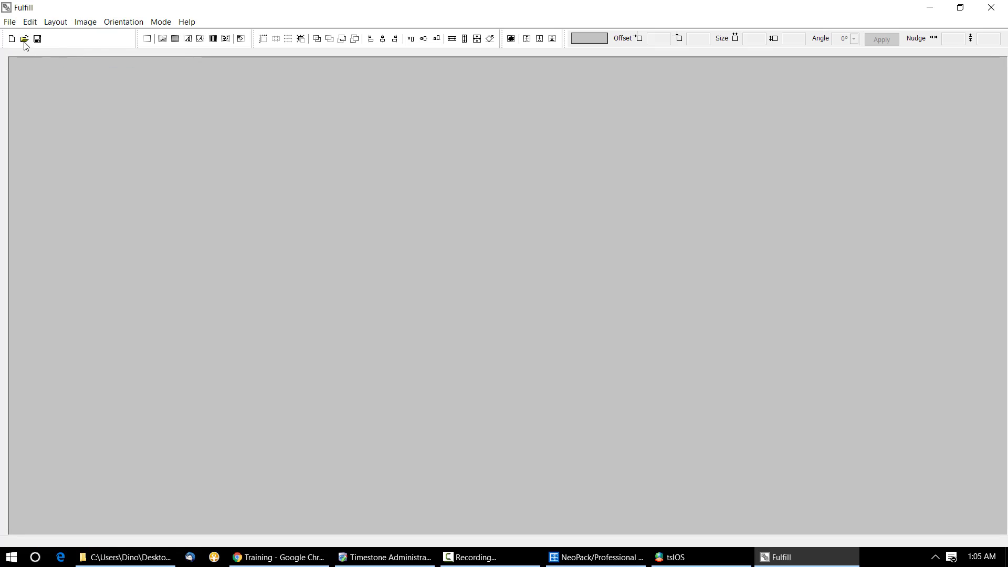
pyautogui.click(25, 40)
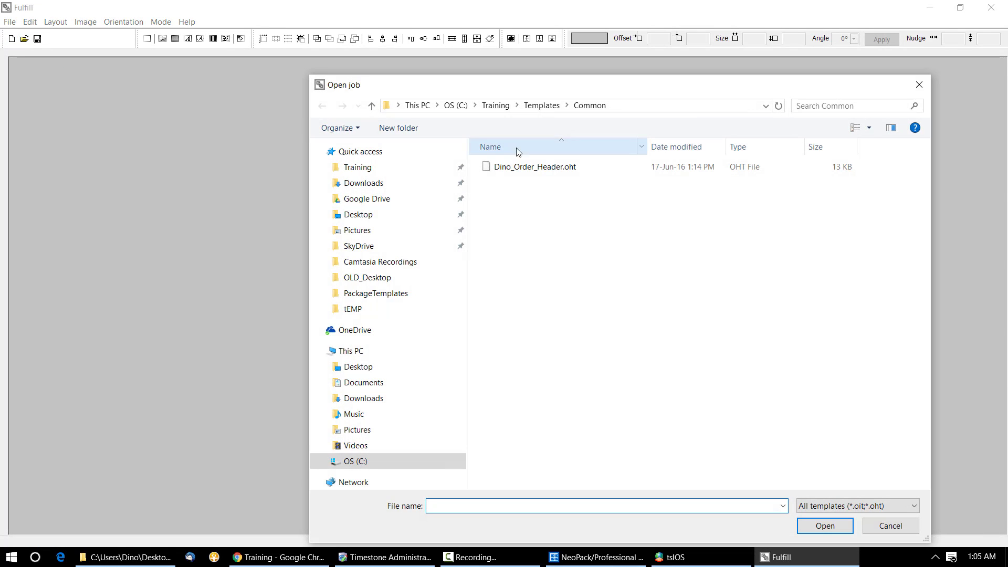
pyautogui.doubleClick(545, 167)
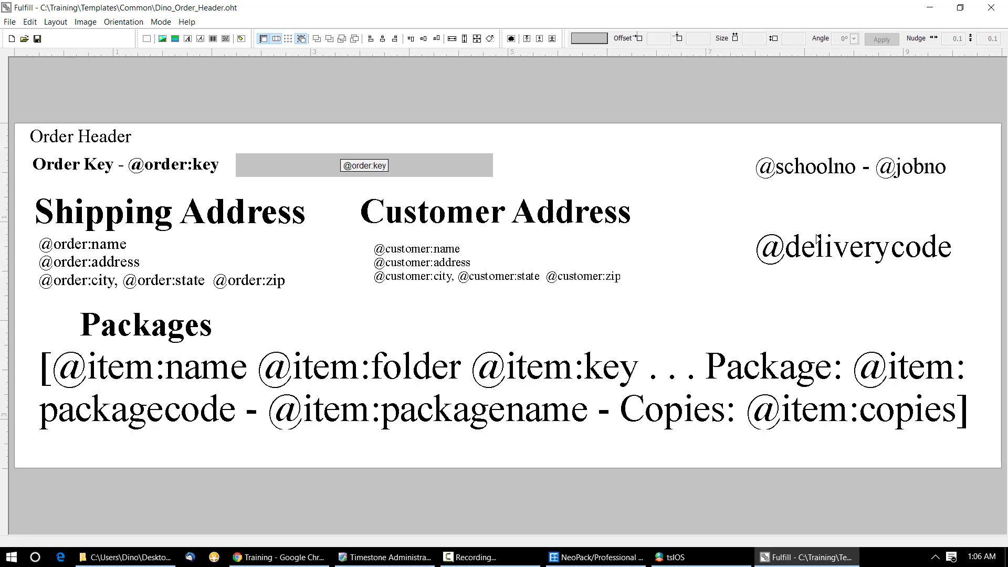
pyautogui.click(830, 261)
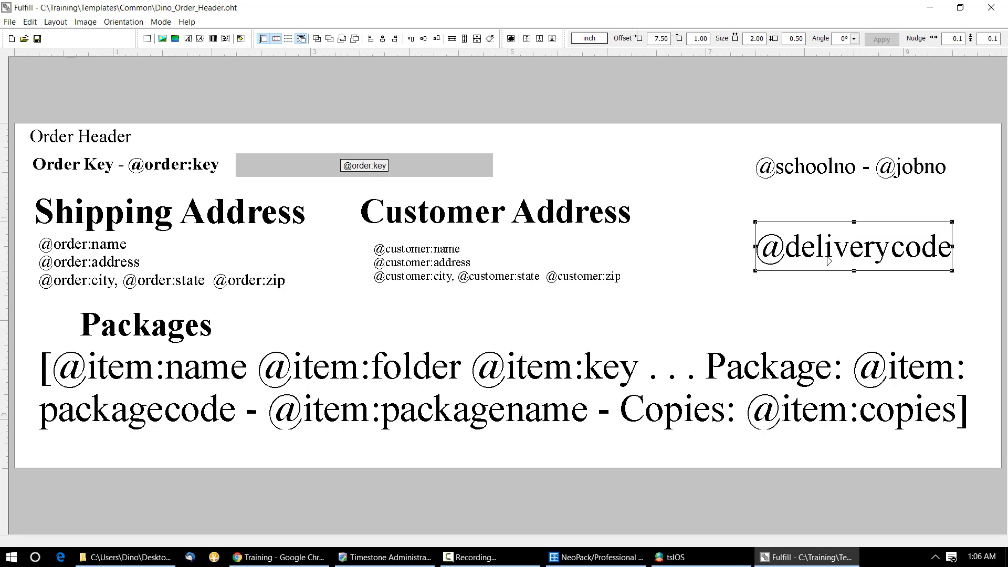